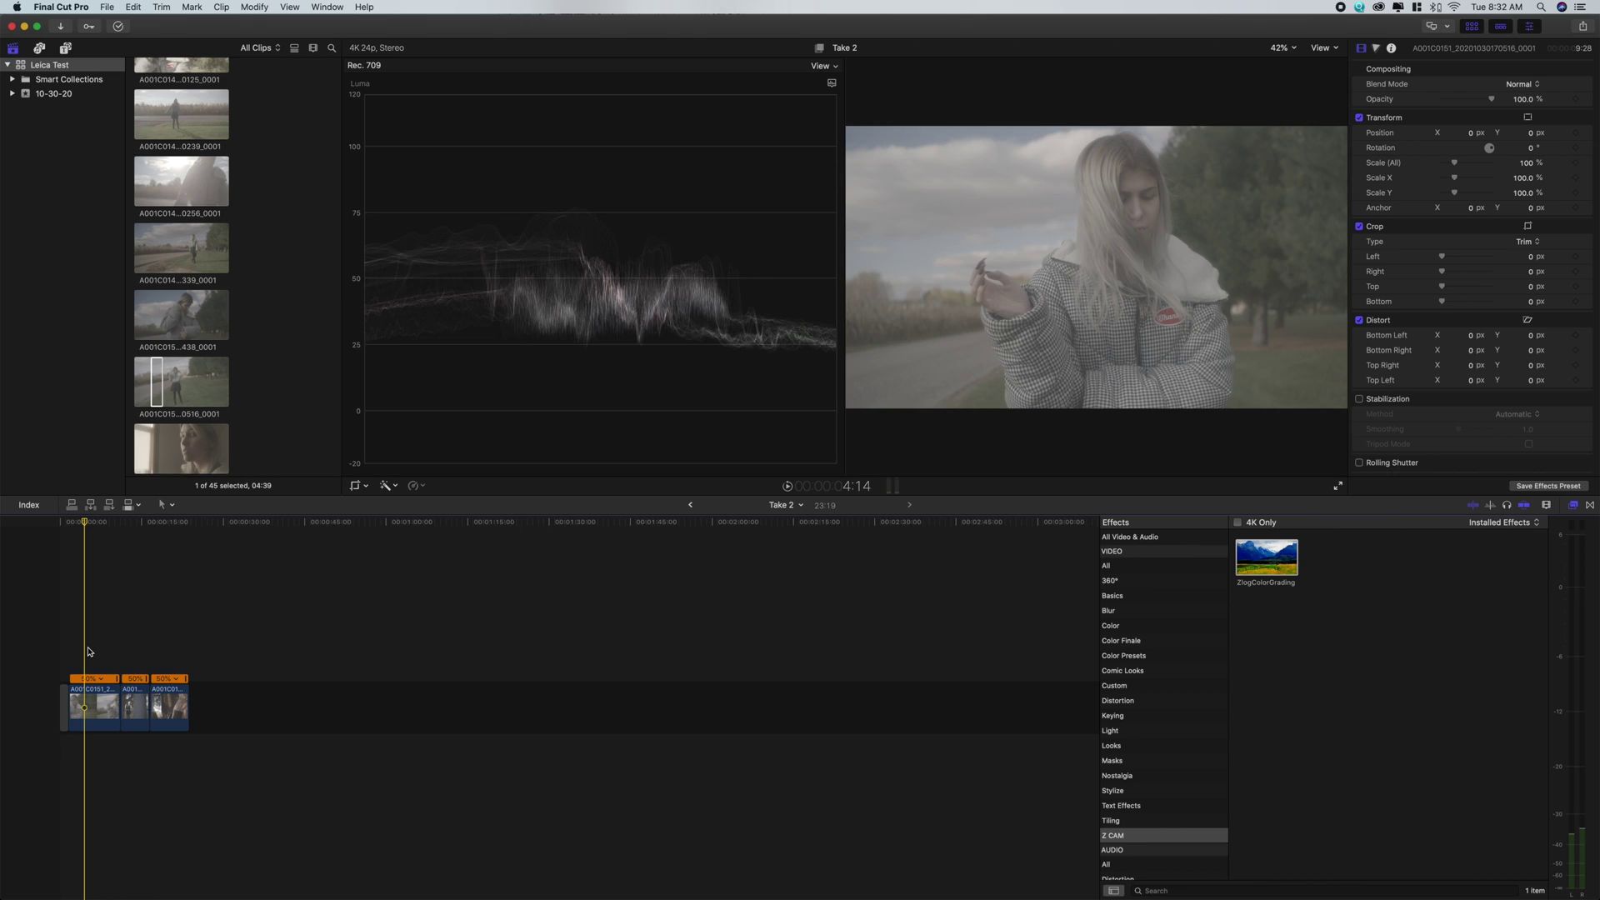
Step: Apply ZlogColorGrading to the first clip with exposure stops at 4.0 and gamma at 0.59, comparing the image with and without it
drag(1280, 563, 89, 710)
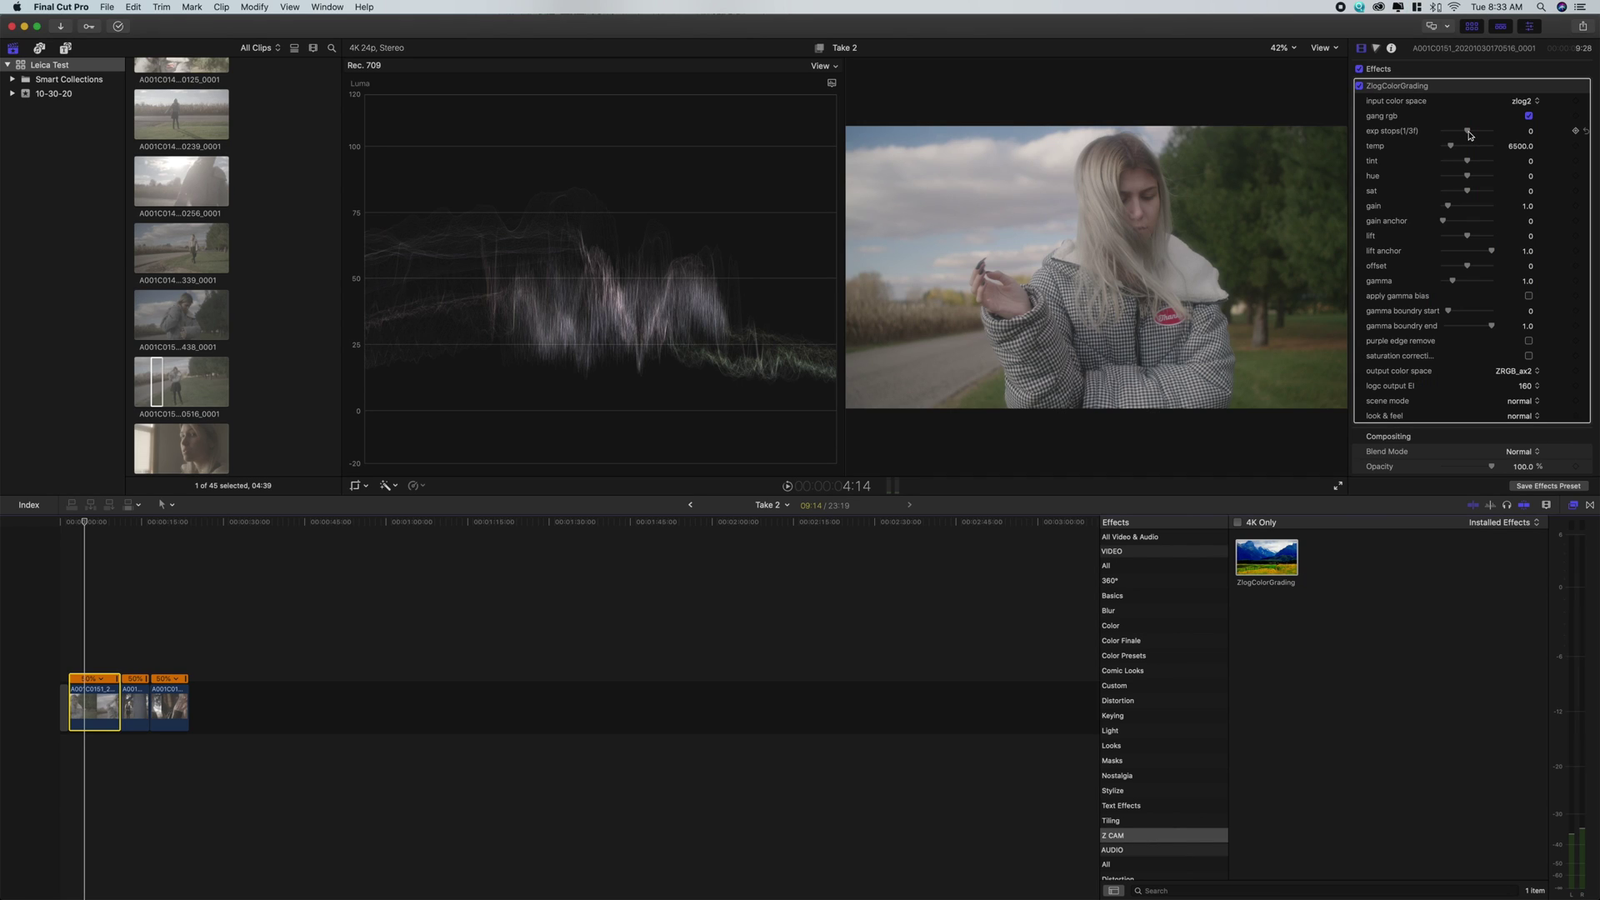
drag(1469, 134, 1475, 135)
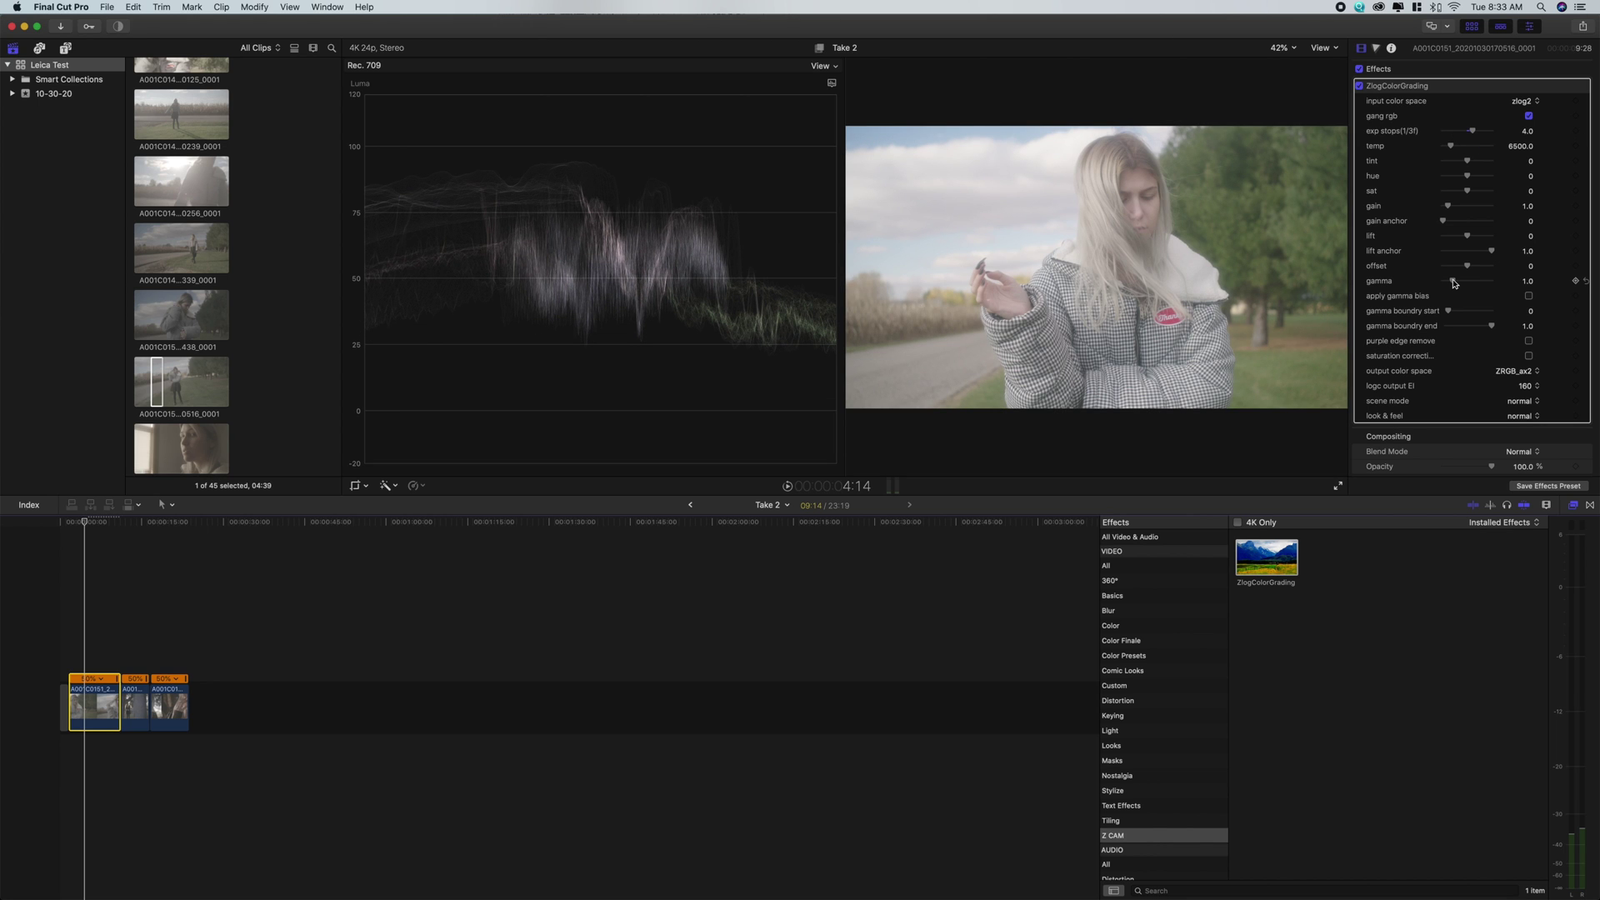
drag(1455, 283, 1451, 283)
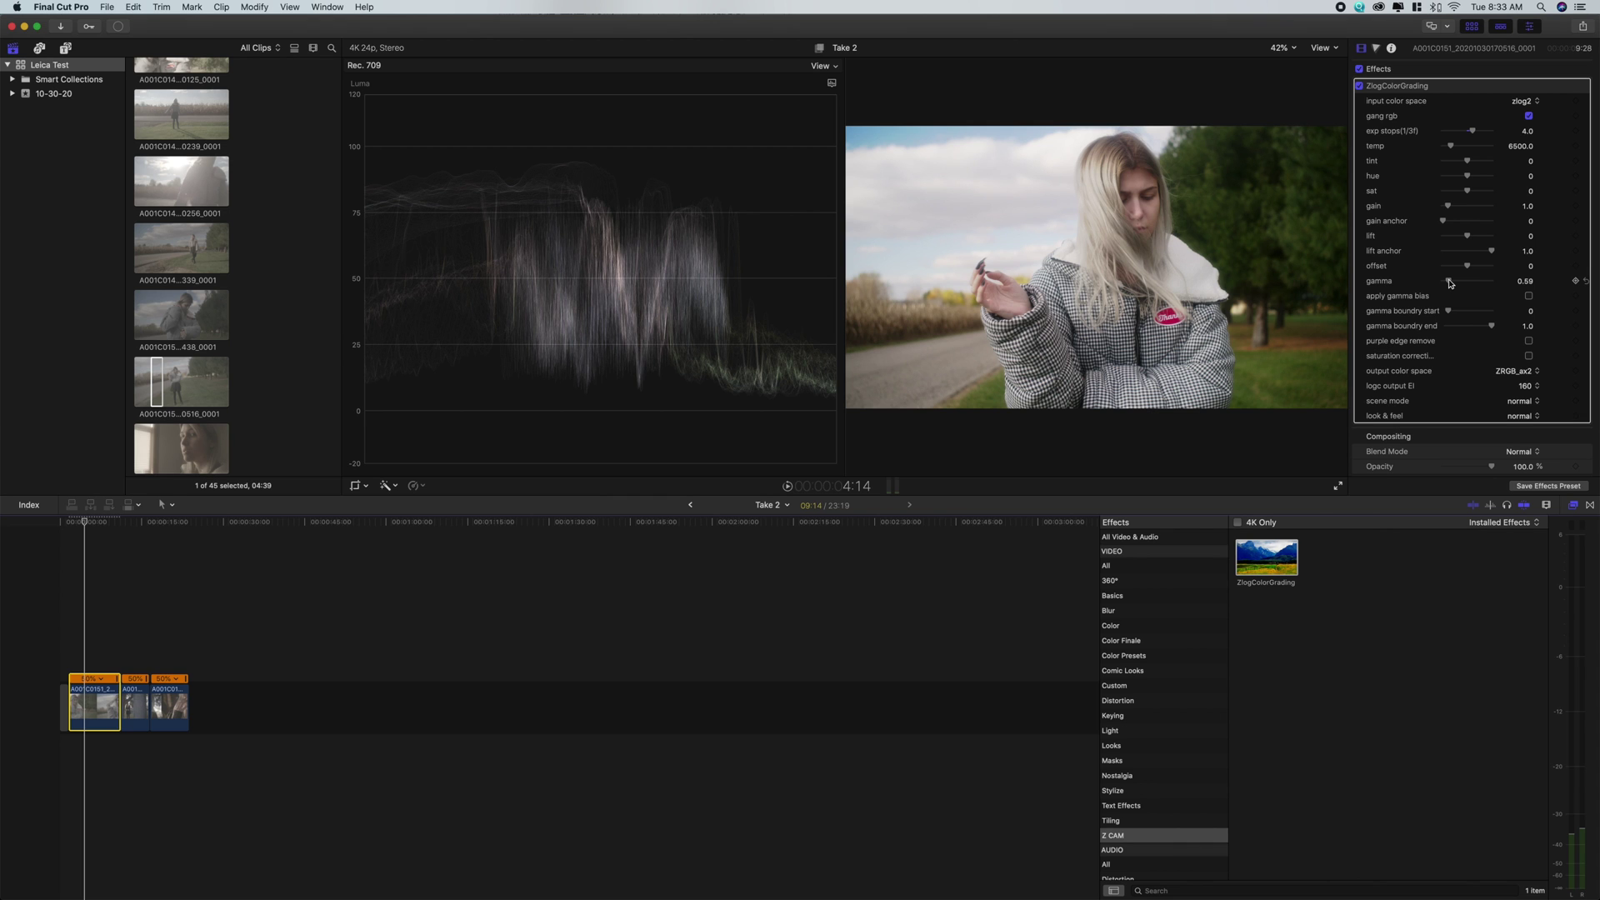
click(1362, 86)
click(1362, 86)
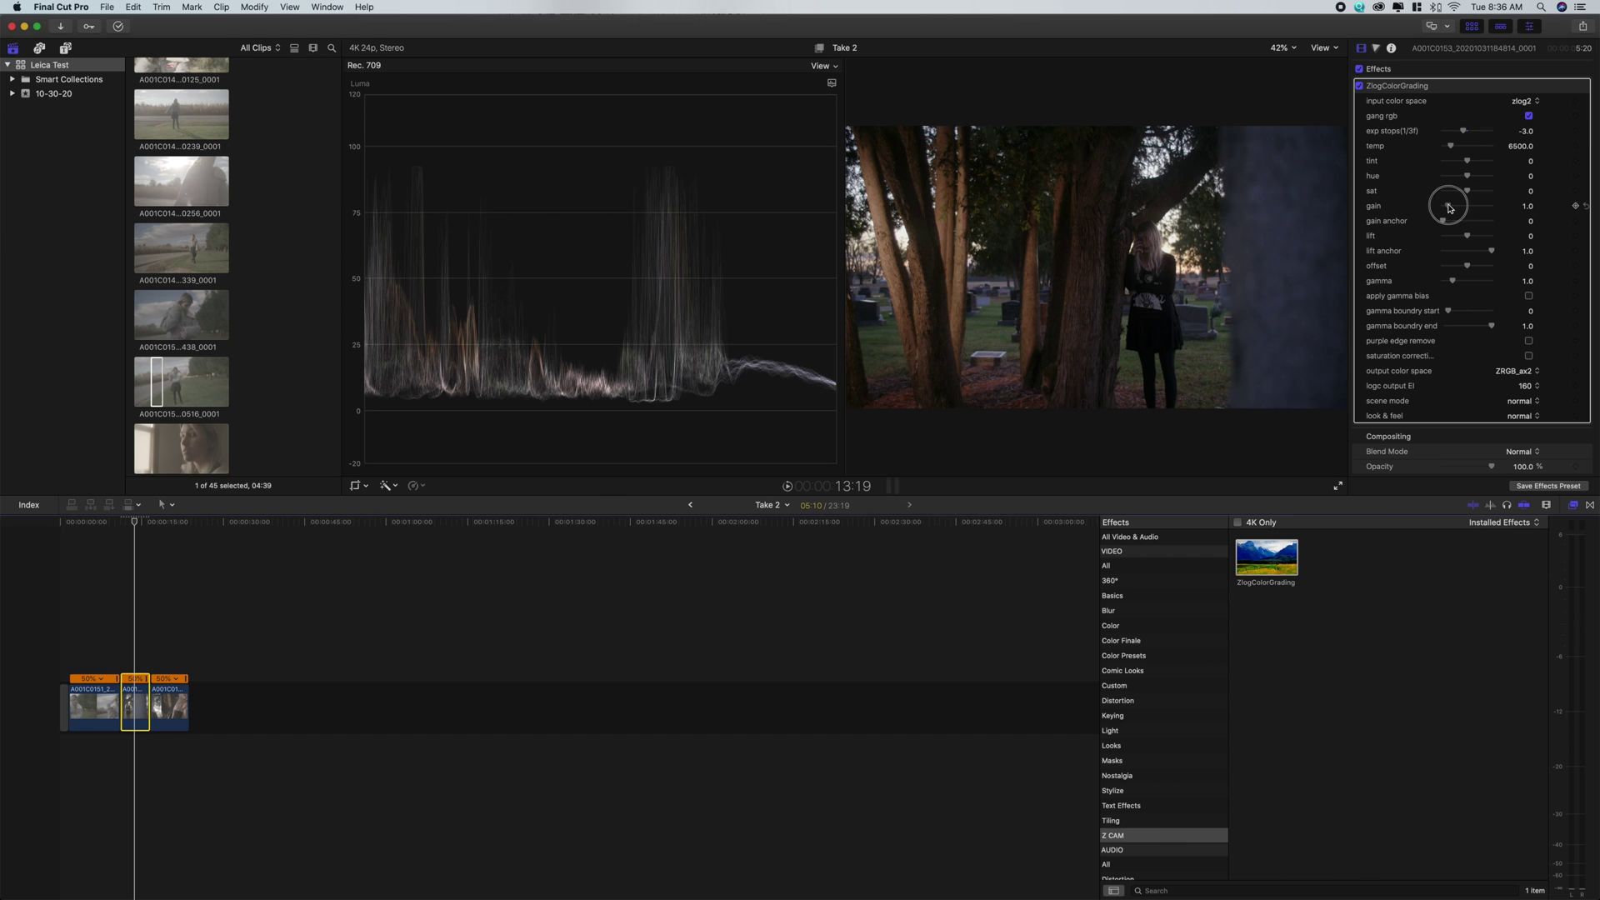
Step: In the second clip's ZlogColorGrading effect, set gain to 1.7 and lift to 0.14, and slightly adjust gamma
drag(1449, 207, 1453, 207)
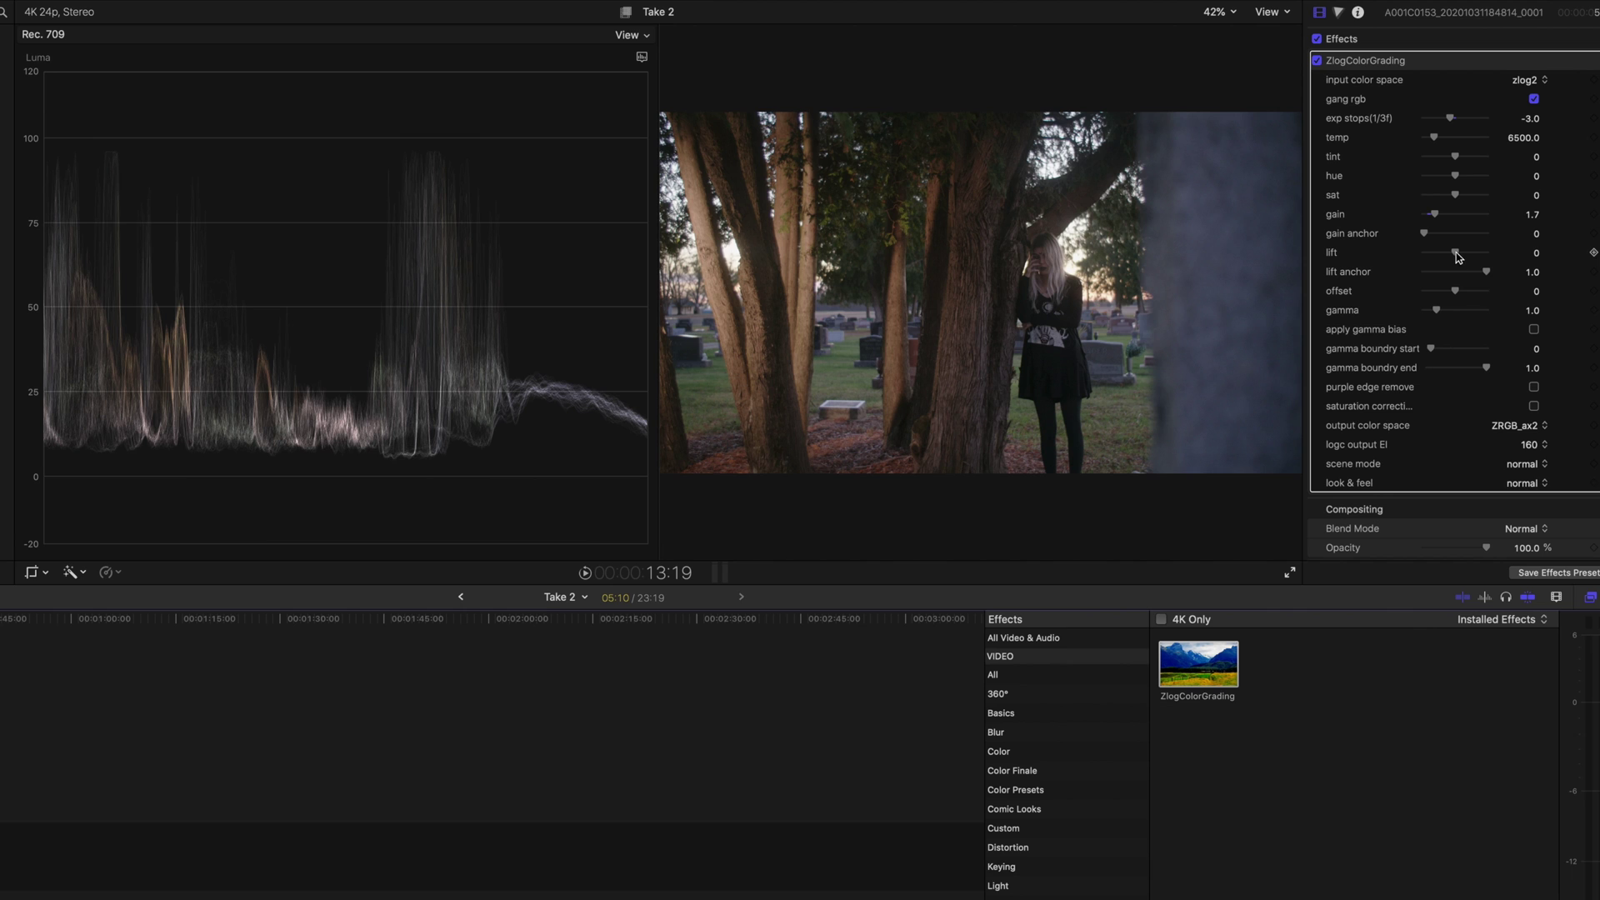
drag(1456, 252, 1460, 259)
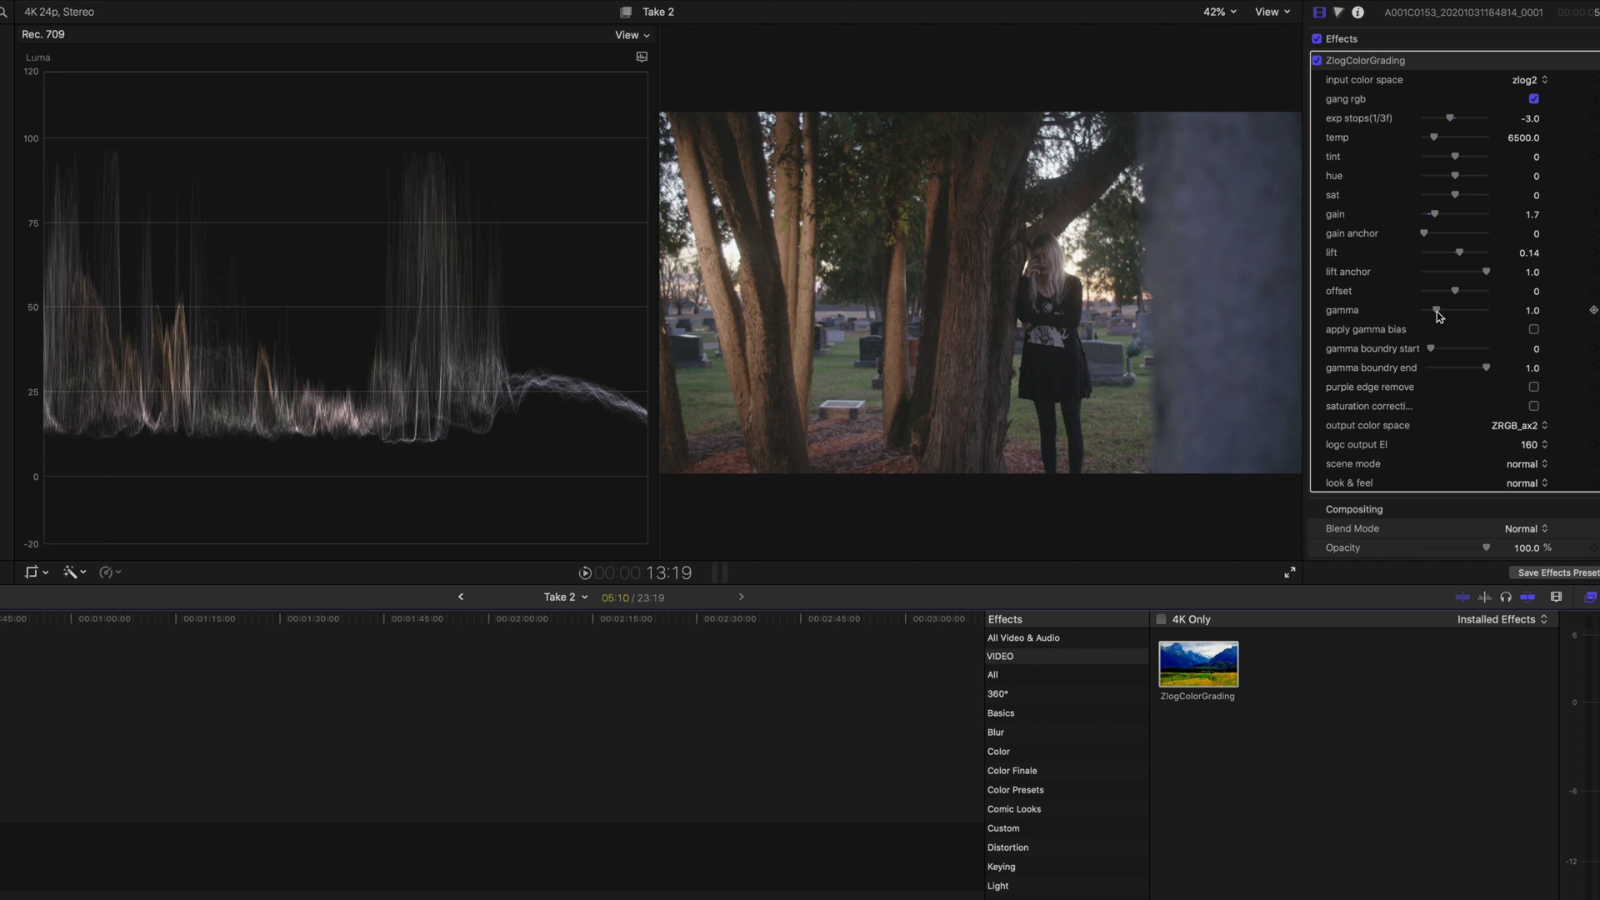
drag(1439, 315, 1437, 317)
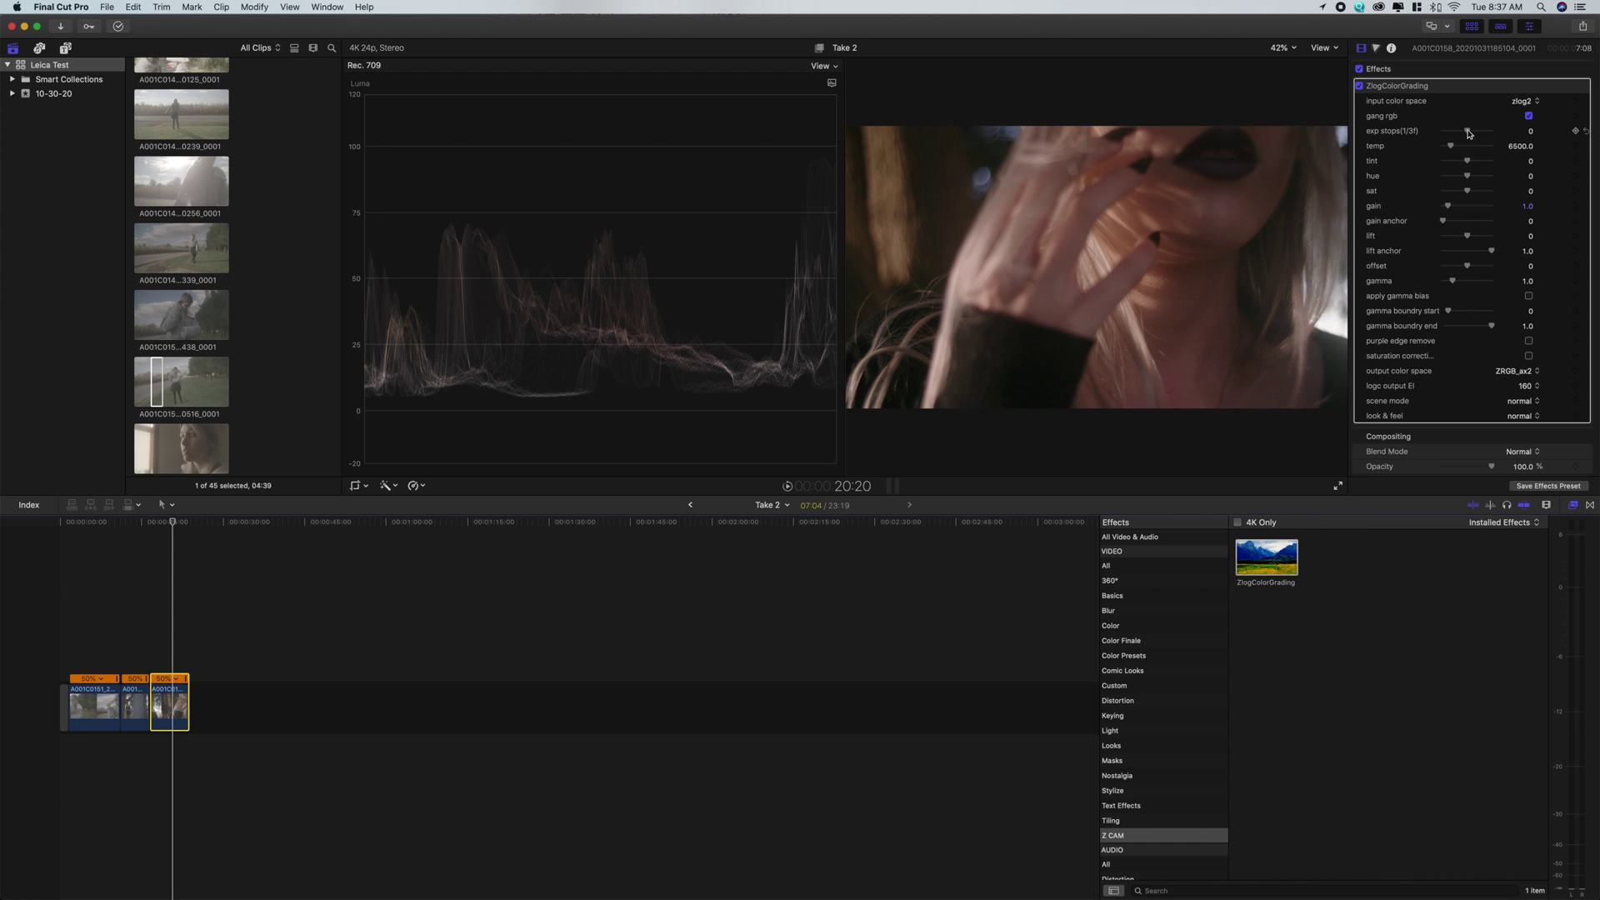
Step: Grade the third clip with exposure stops 5.0, gain 1.55, lift -0.38, lift anchor 0.39, offset -0.22 and gamma 0.9
drag(1468, 134, 1466, 122)
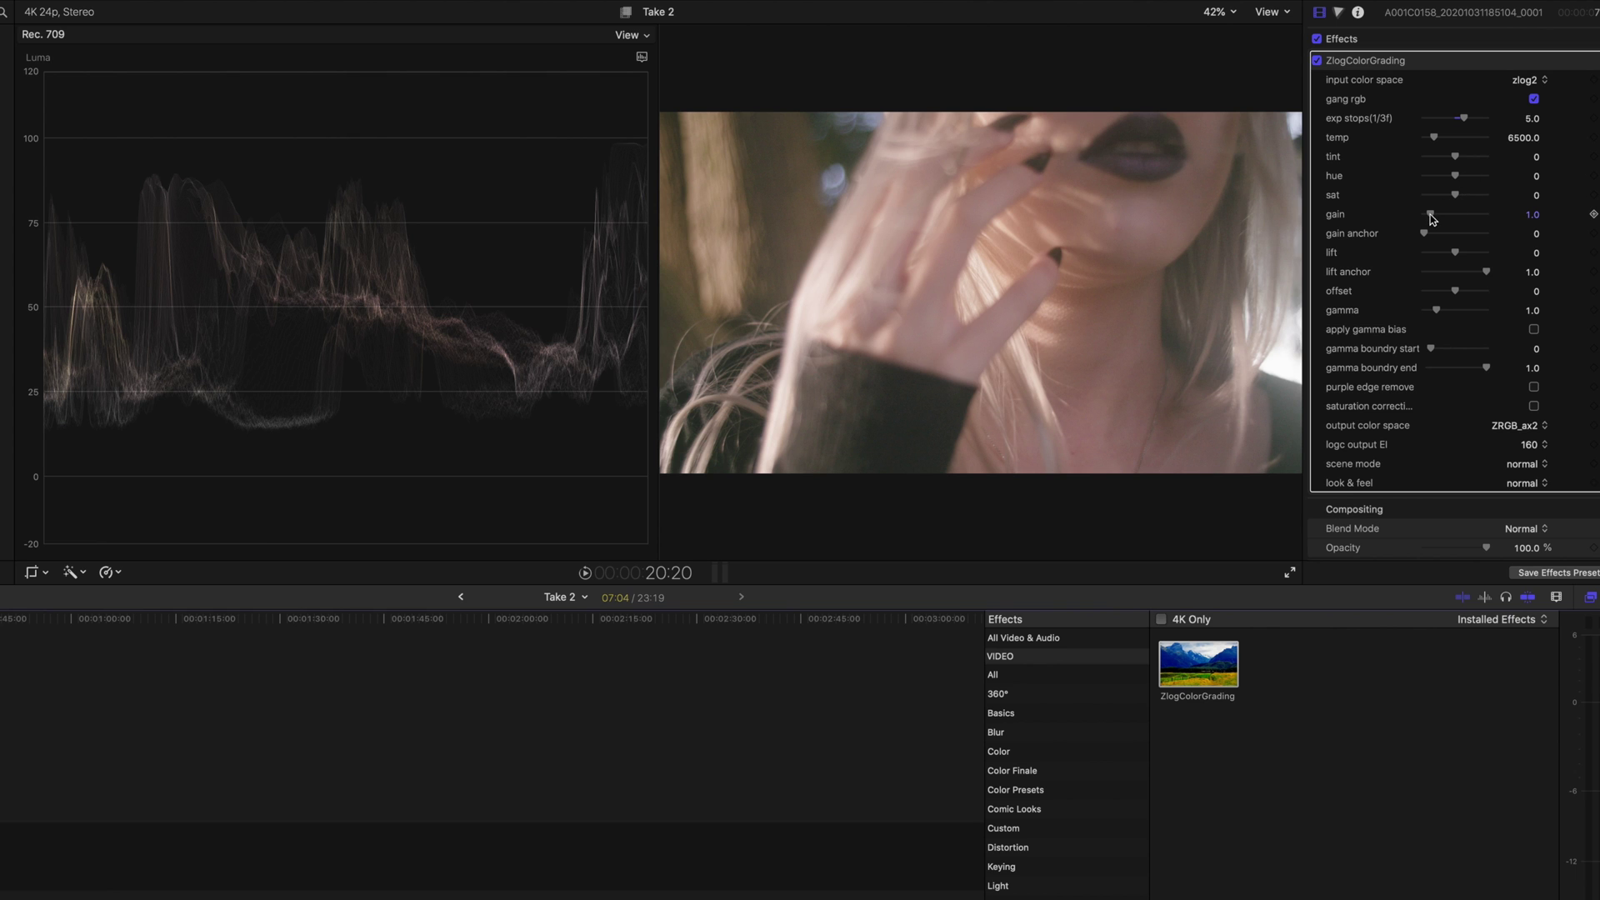
drag(1432, 216, 1434, 215)
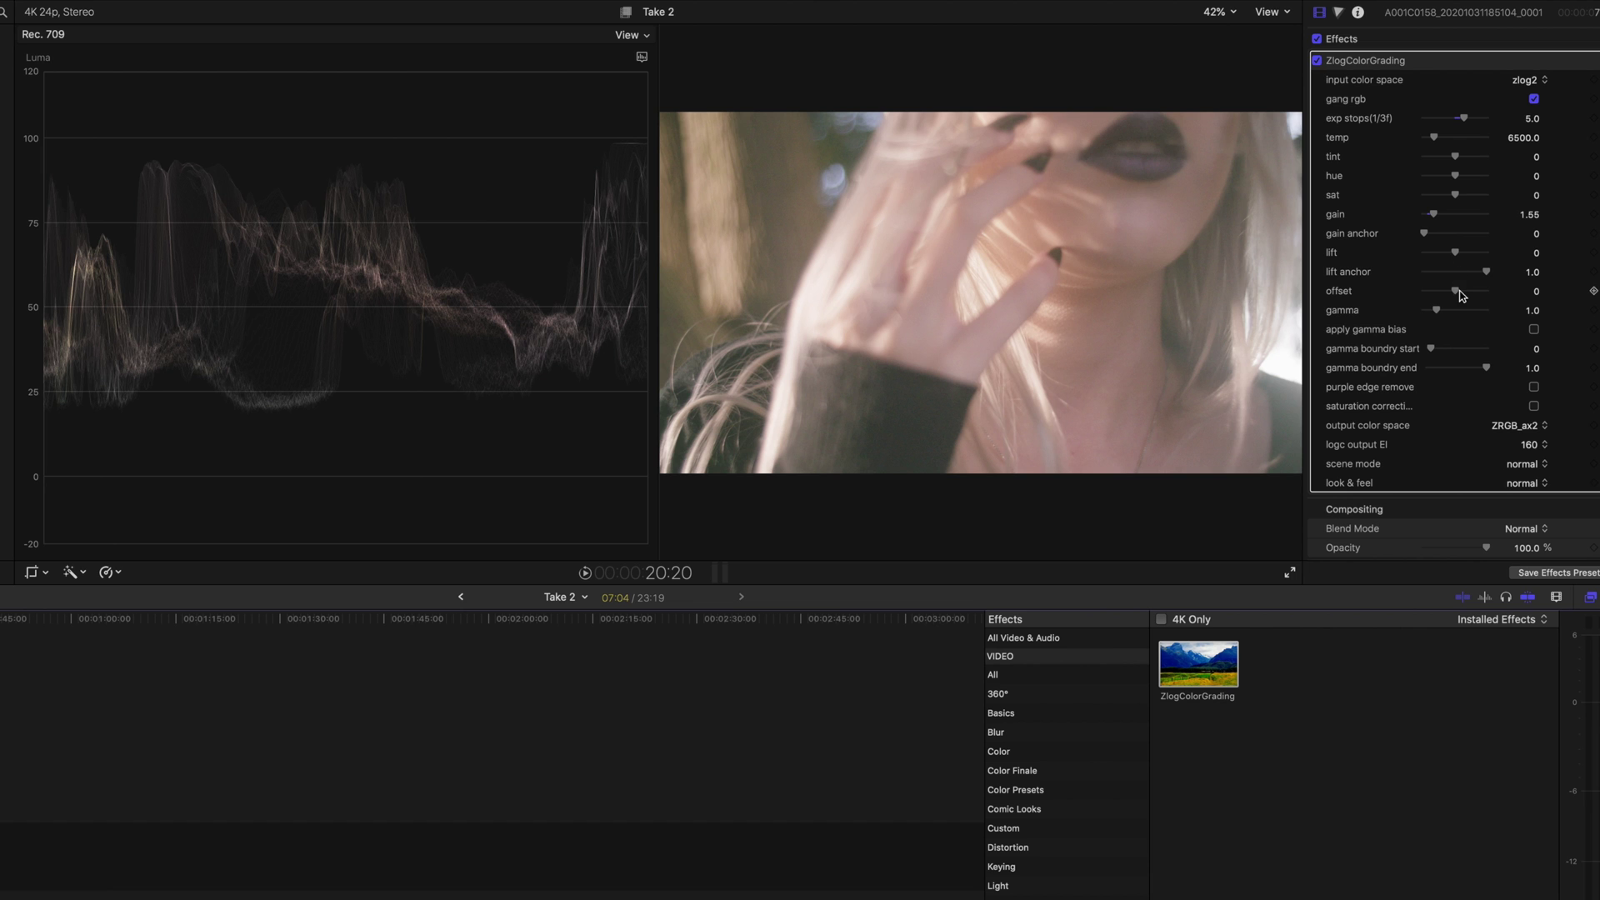
drag(1460, 292, 1434, 313)
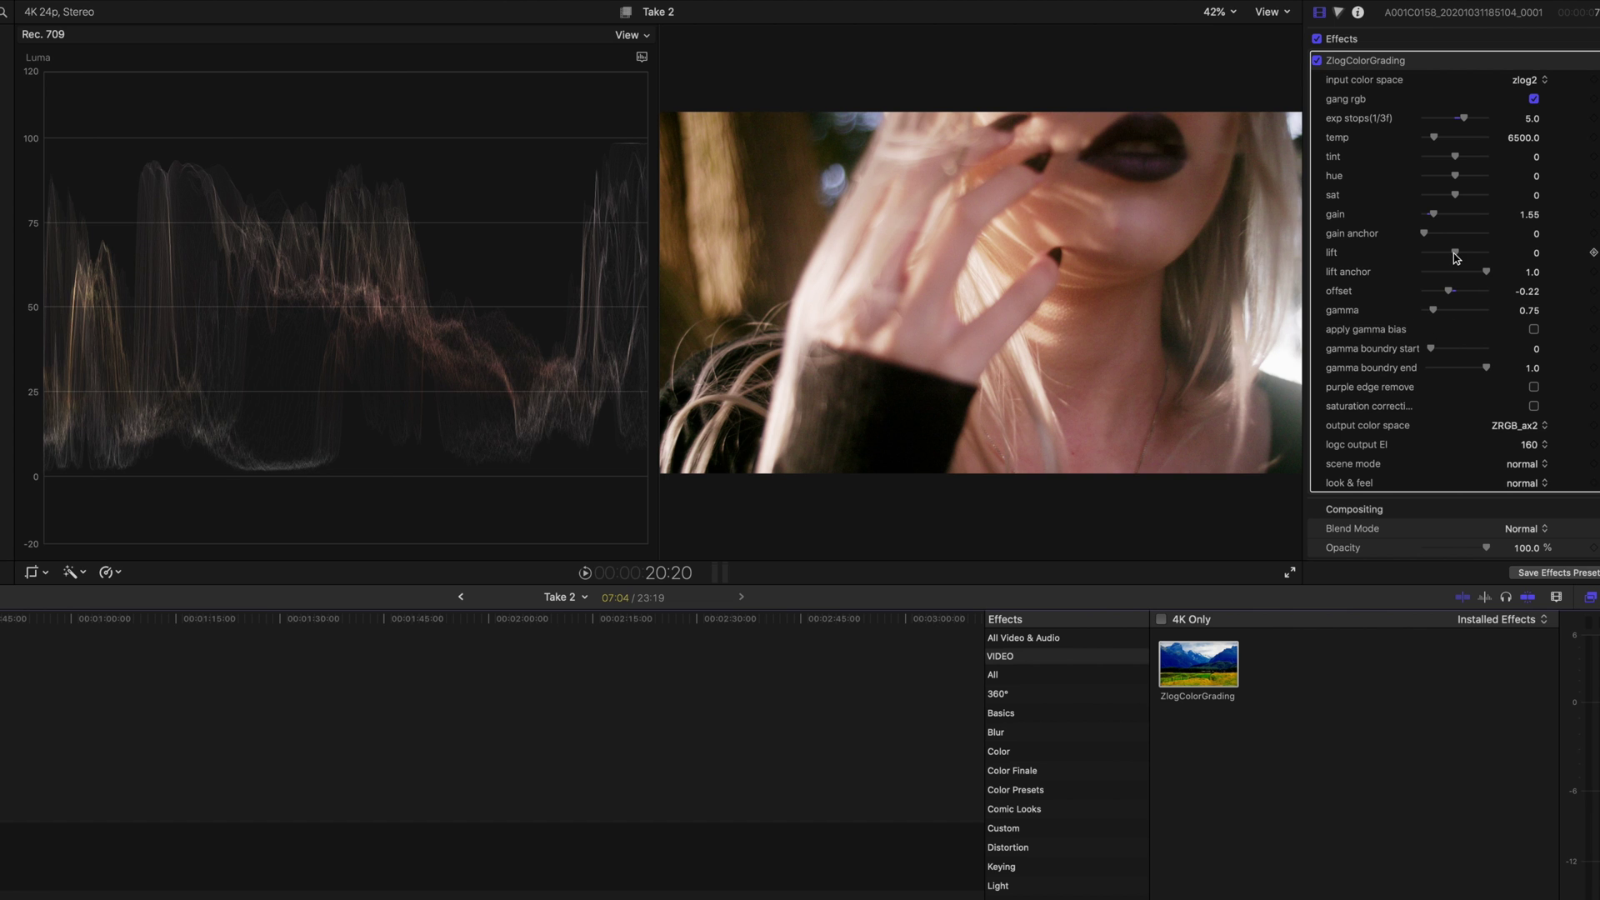
mouse_move(1455, 252)
mouse_down()
mouse_move(1441, 252)
mouse_move(1468, 275)
mouse_move(1450, 275)
mouse_up()
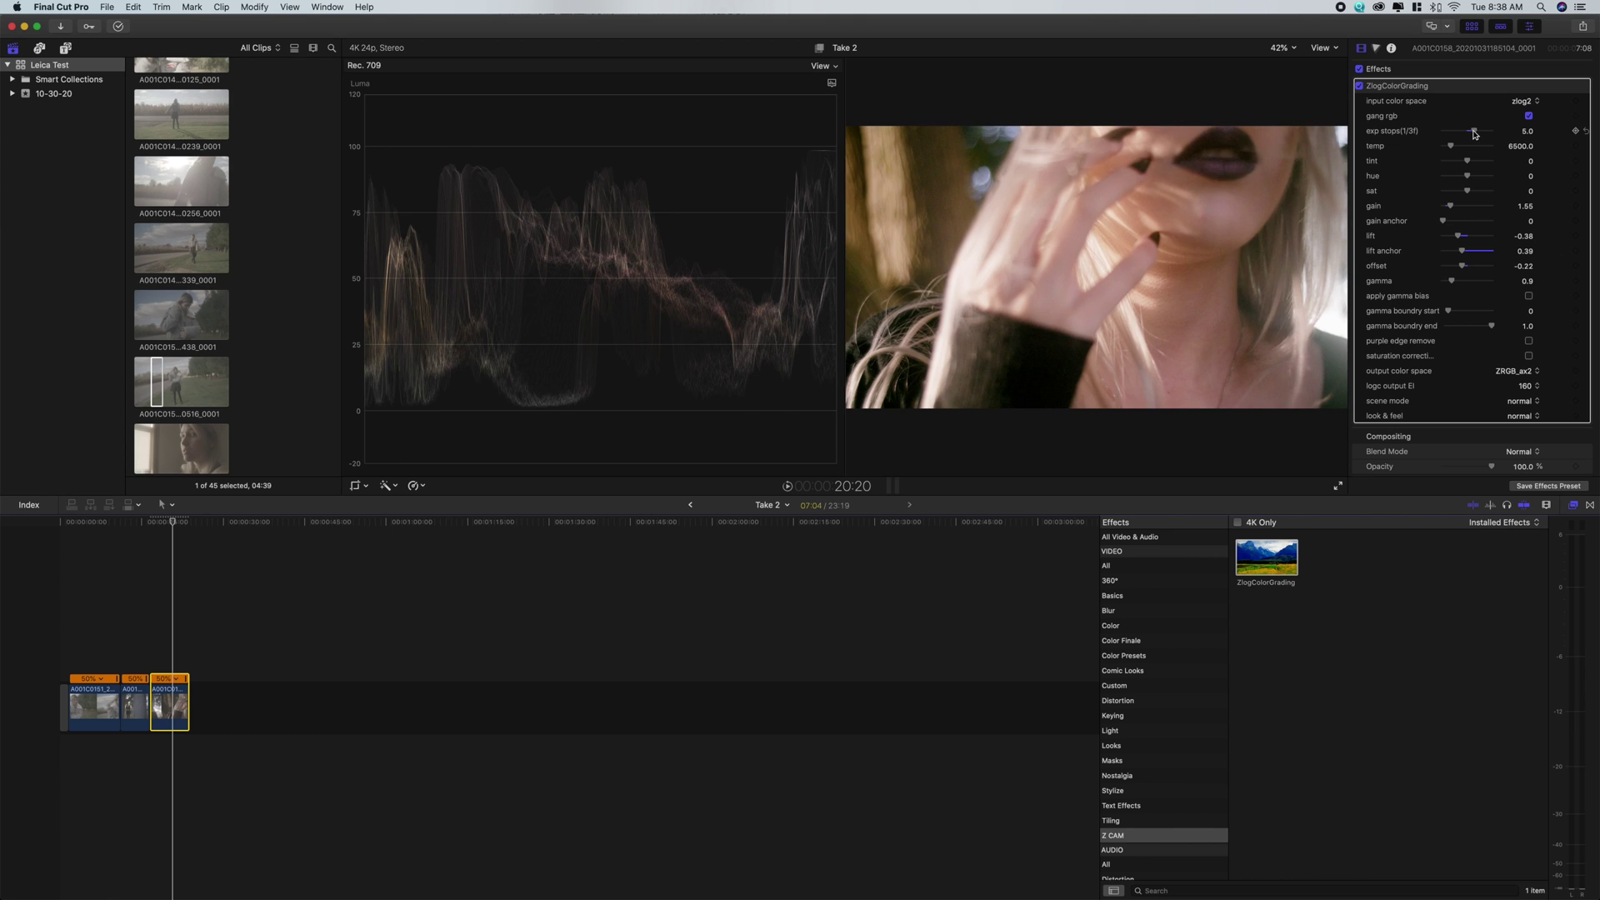
Step: Refine the third clip's grade to exposure stops 4.0, gain 1.11 and lift 0.53, and switch the effect off for comparison
drag(1475, 133, 1473, 133)
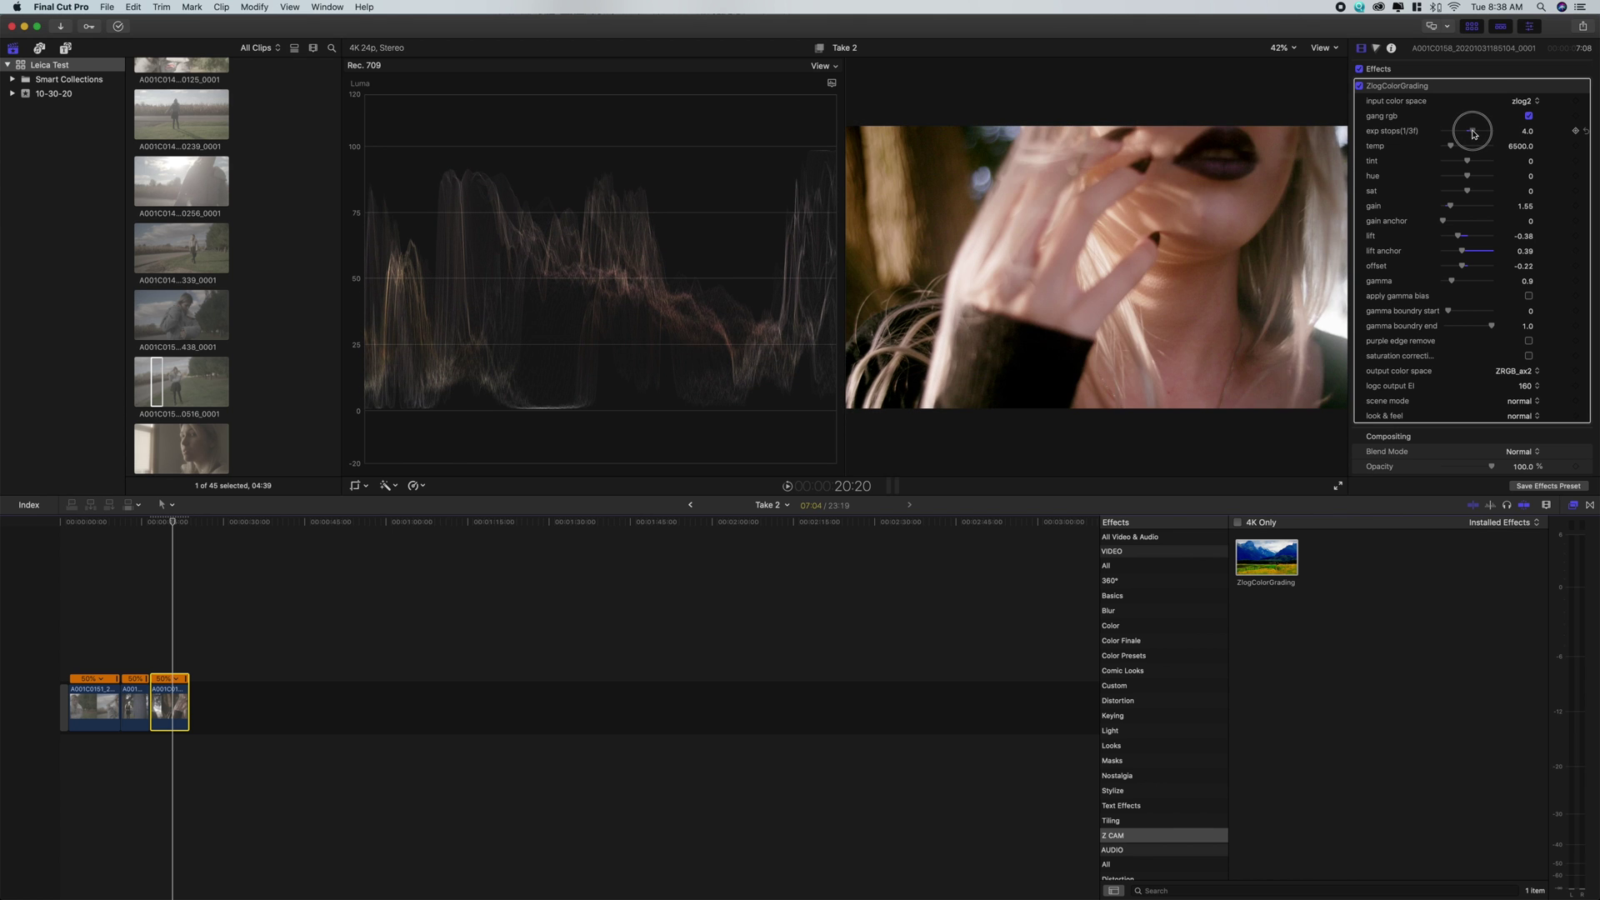
drag(1450, 206, 1482, 240)
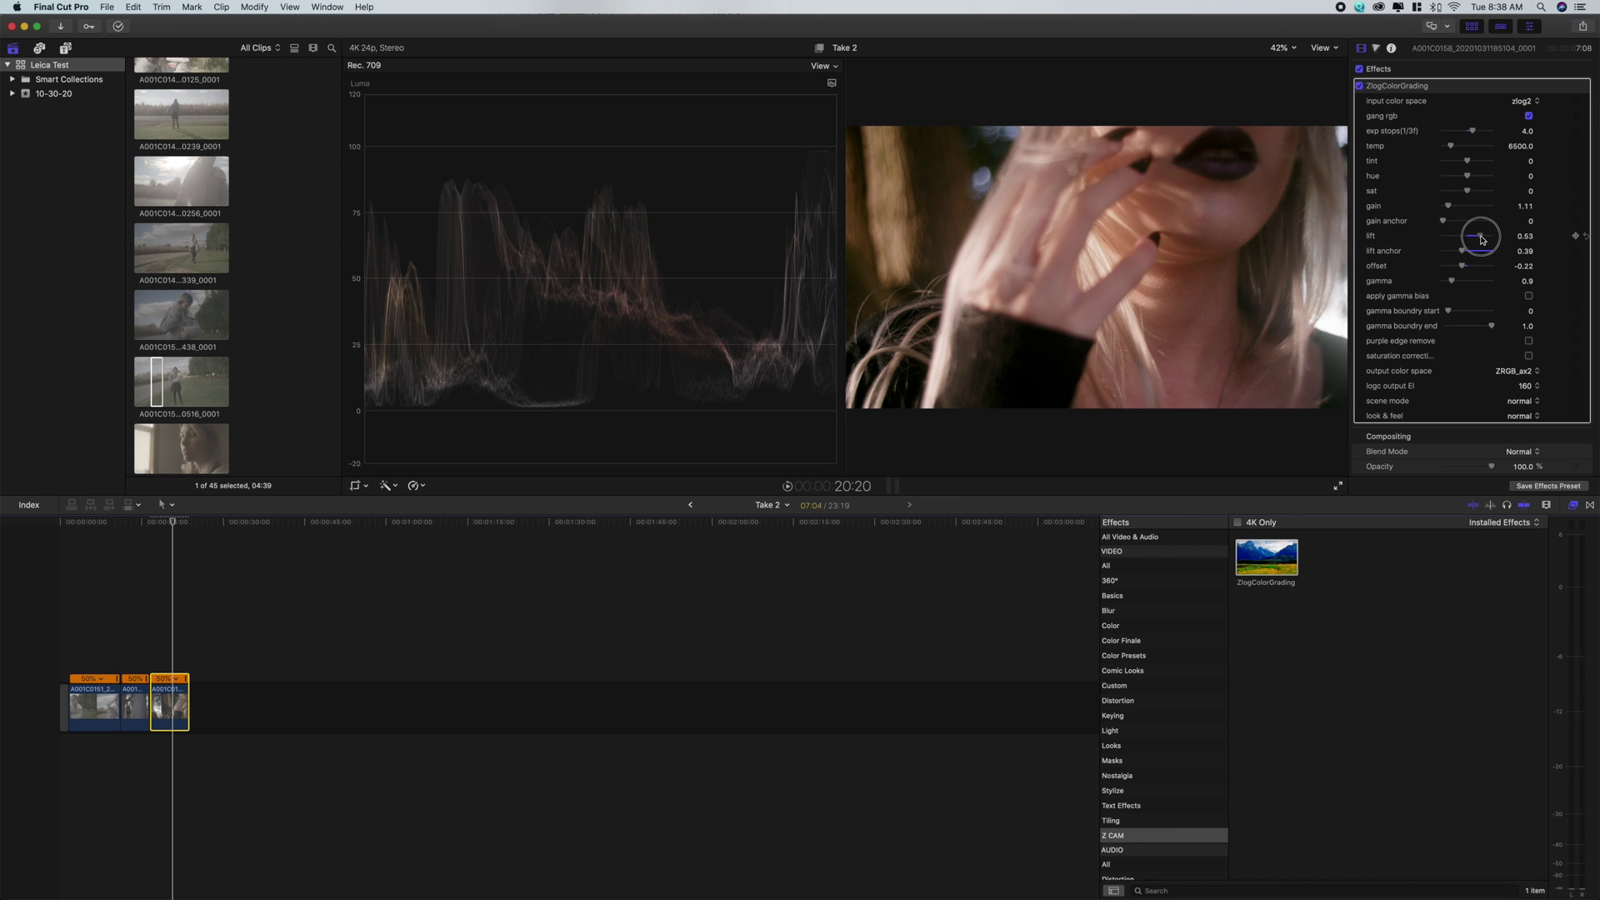
click(1361, 87)
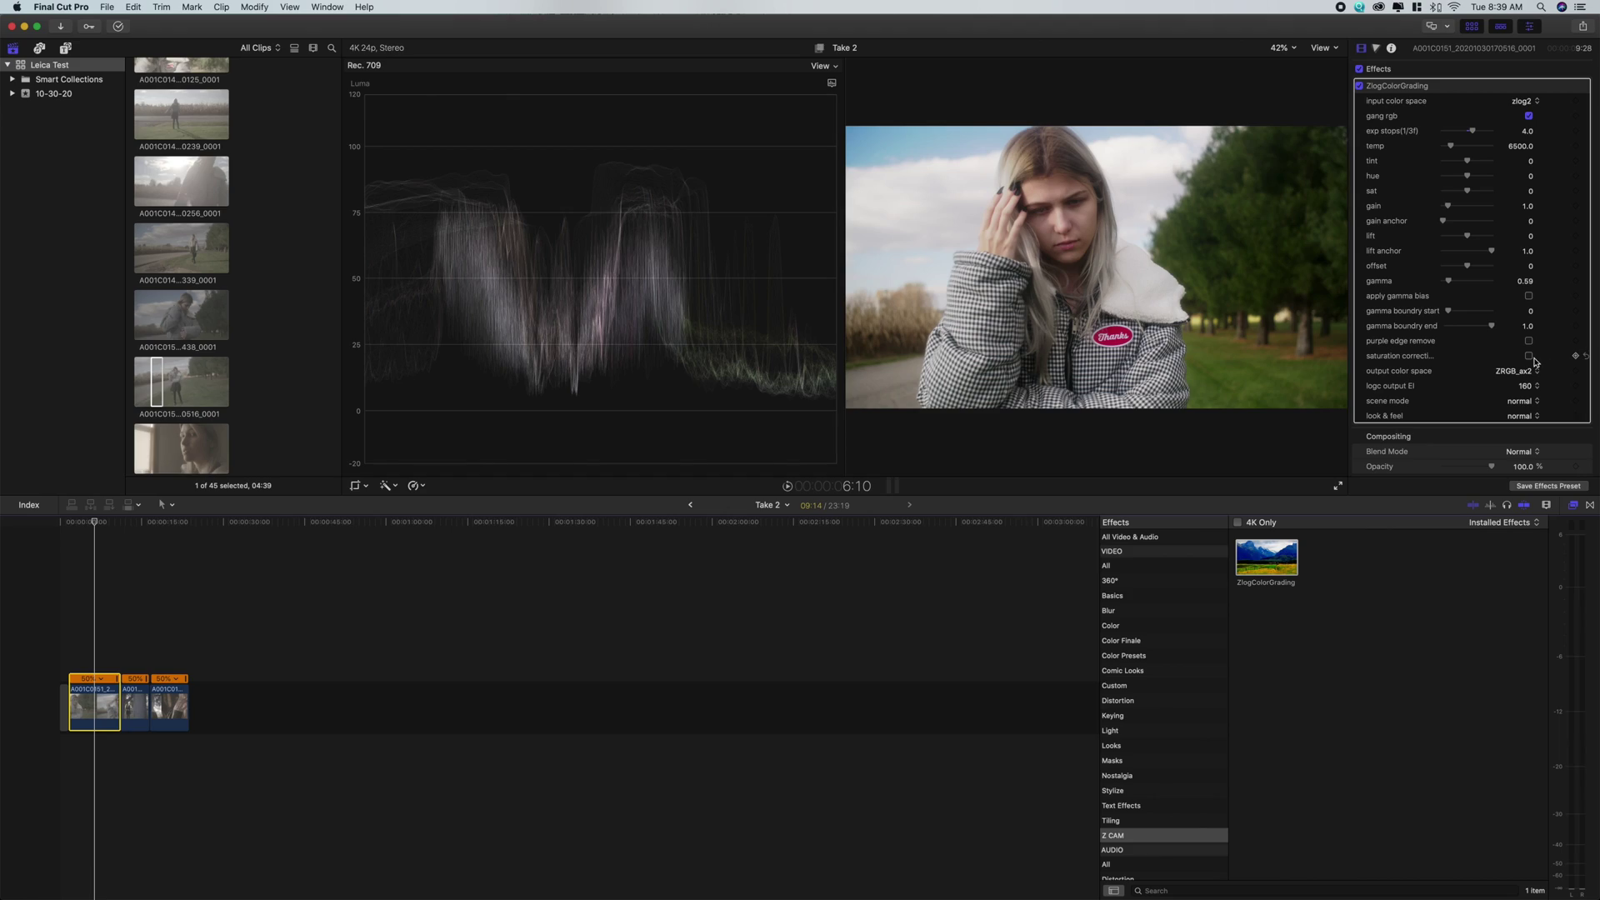
Step: Try saturation correction and purple edge removal in the first clip's ZlogColorGrading effect
click(1530, 356)
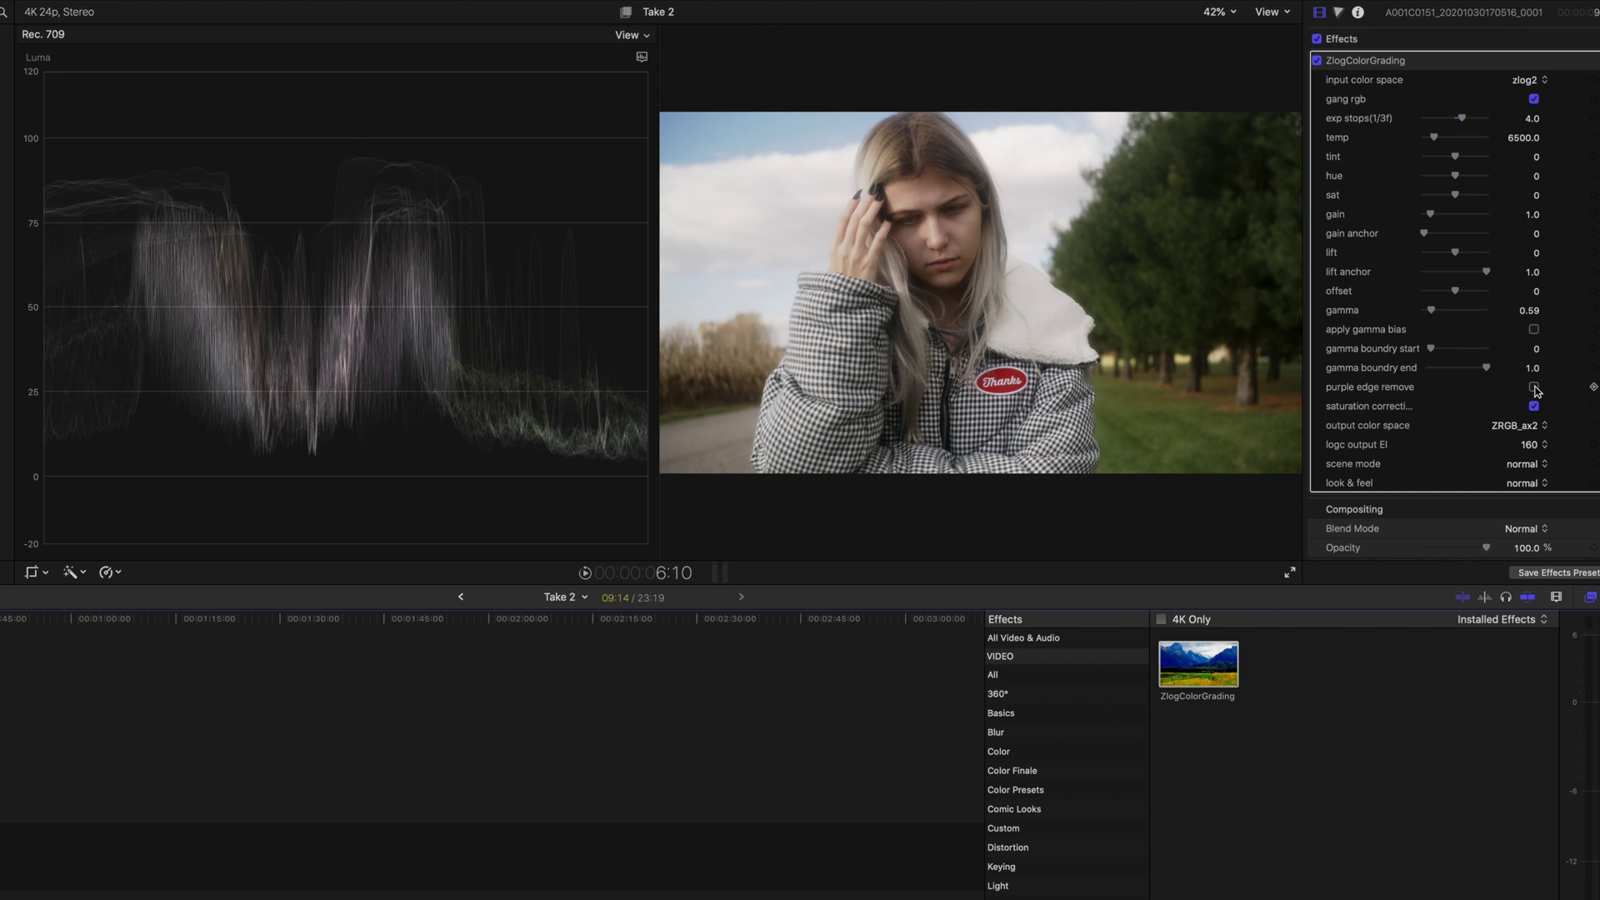
click(1534, 388)
click(1534, 388)
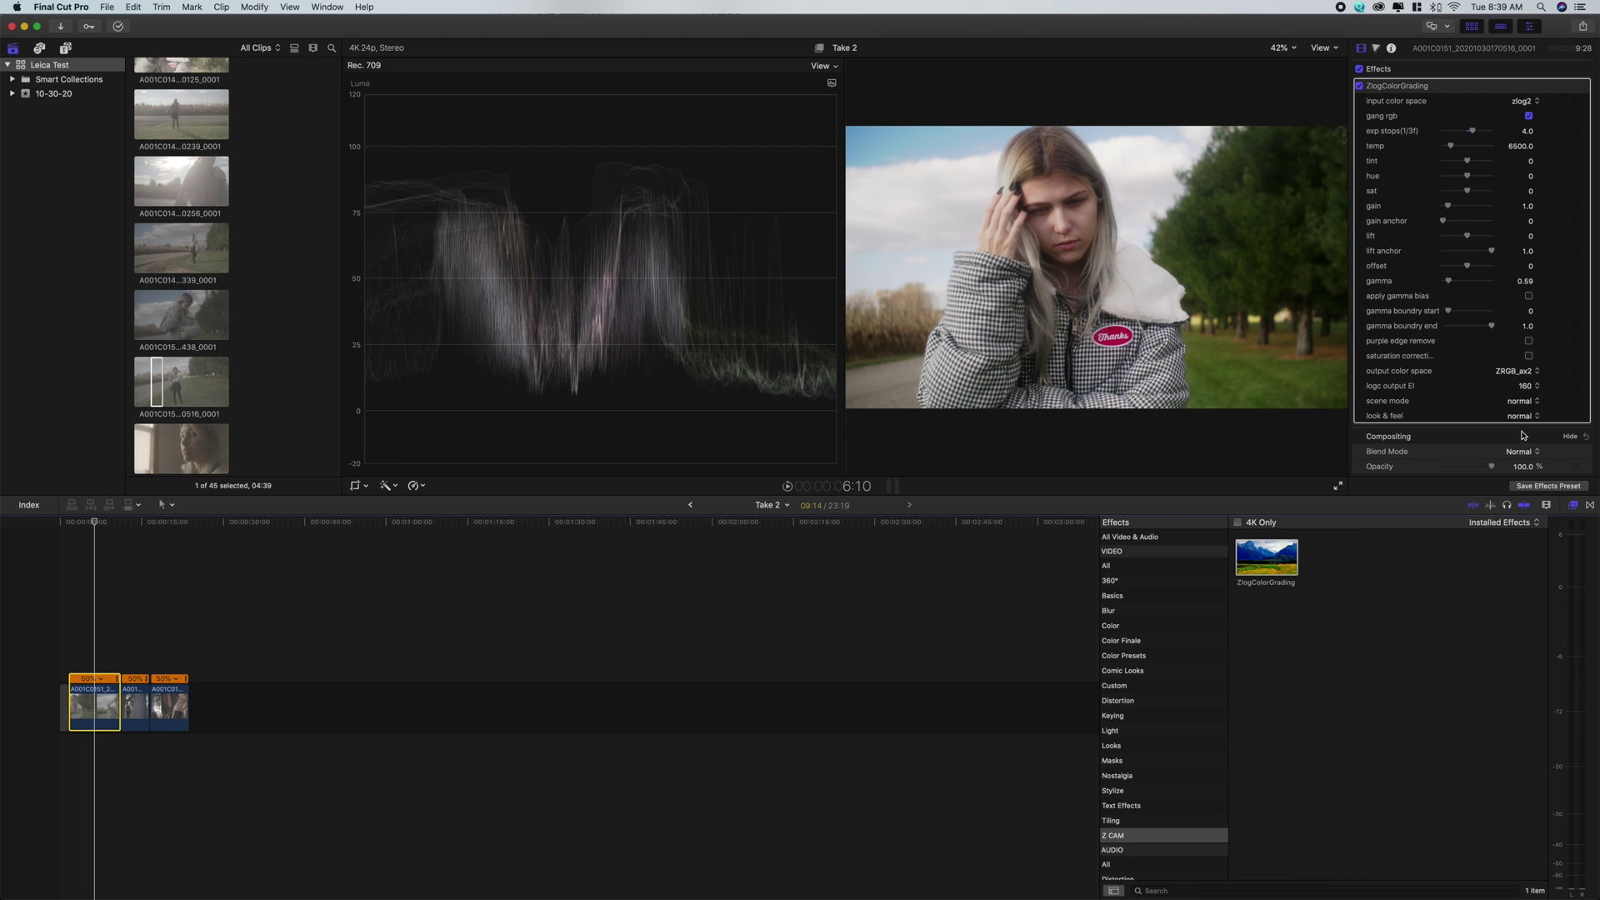
Step: Set the first clip's look & feel to cool neutral and slightly lower its color temperature
click(1524, 416)
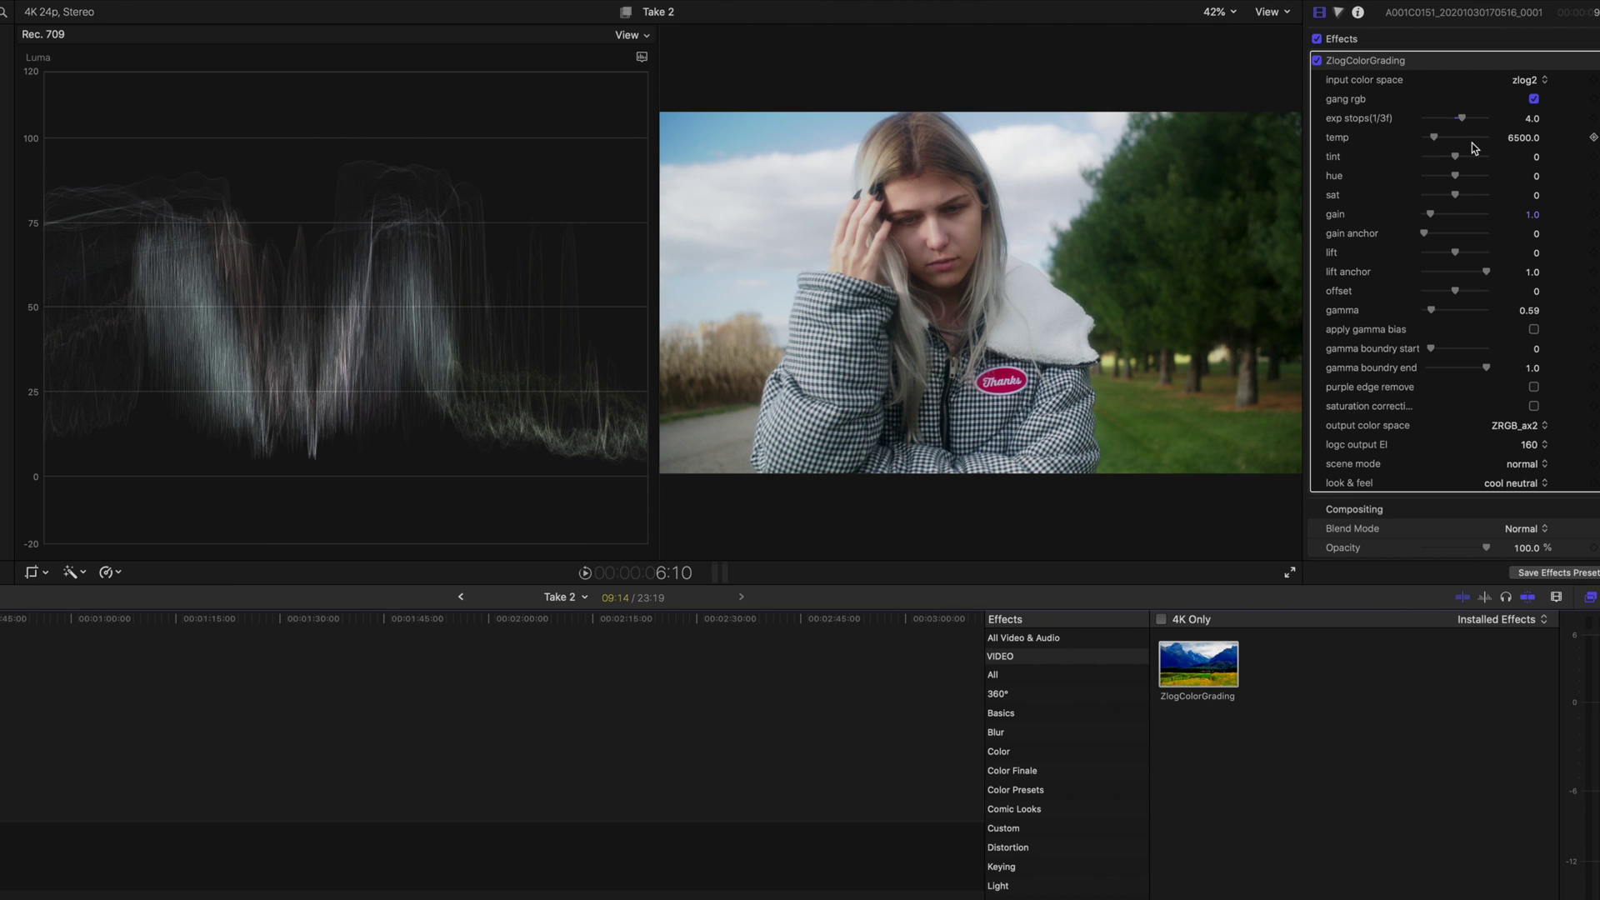
drag(1433, 140, 1430, 139)
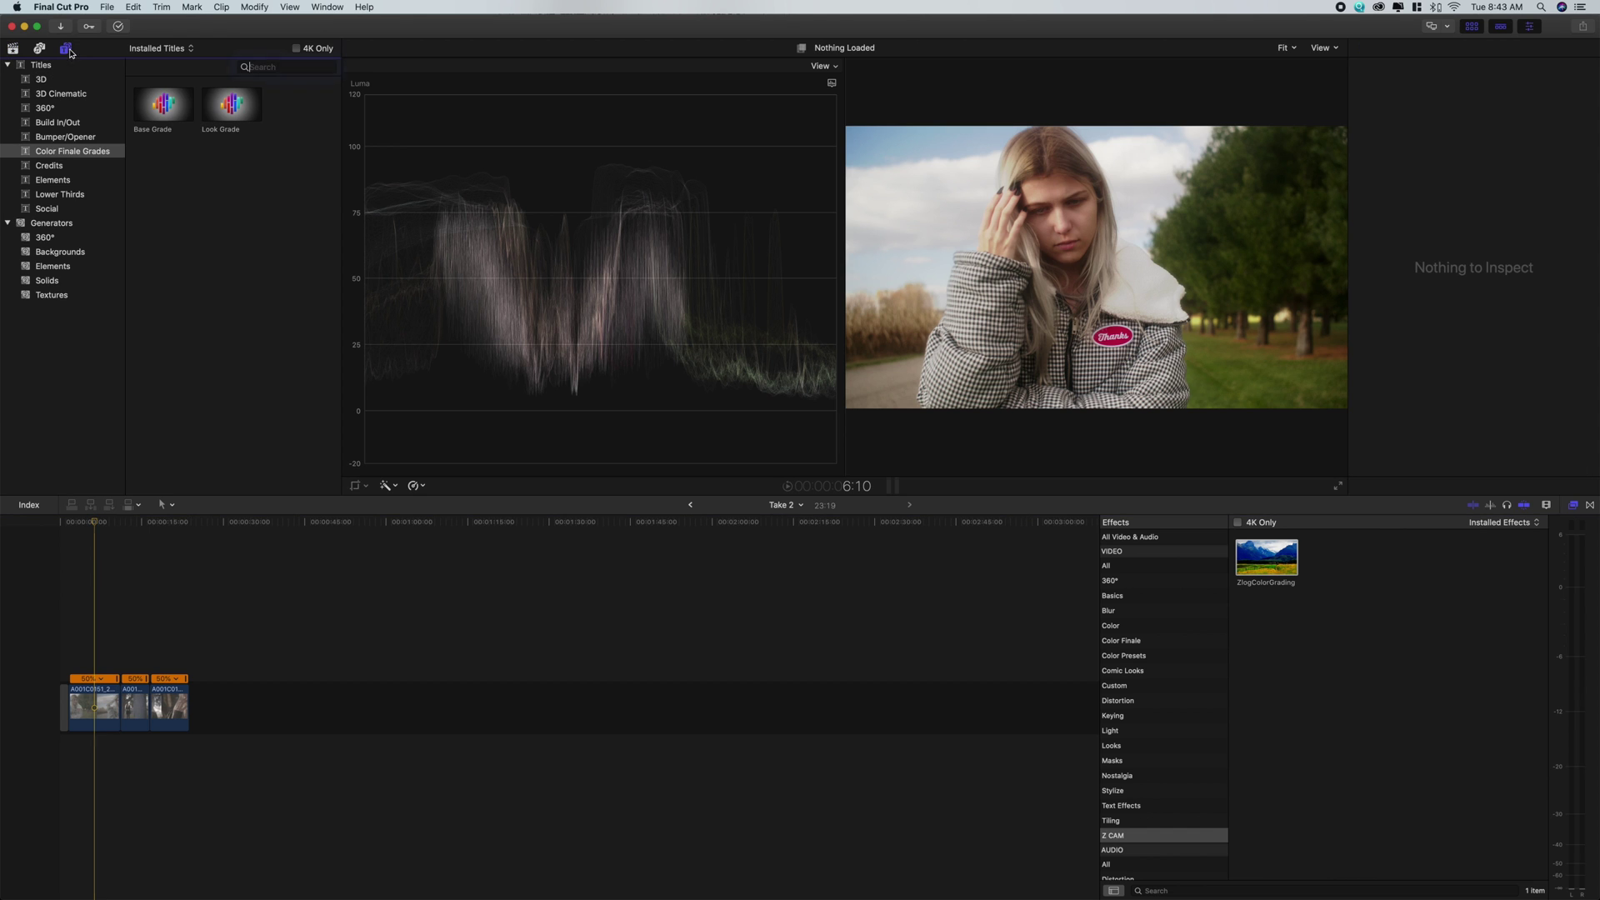
Step: Place a Look Grade title above the clips, extend it across all three, and select it
drag(219, 107, 207, 663)
click(95, 630)
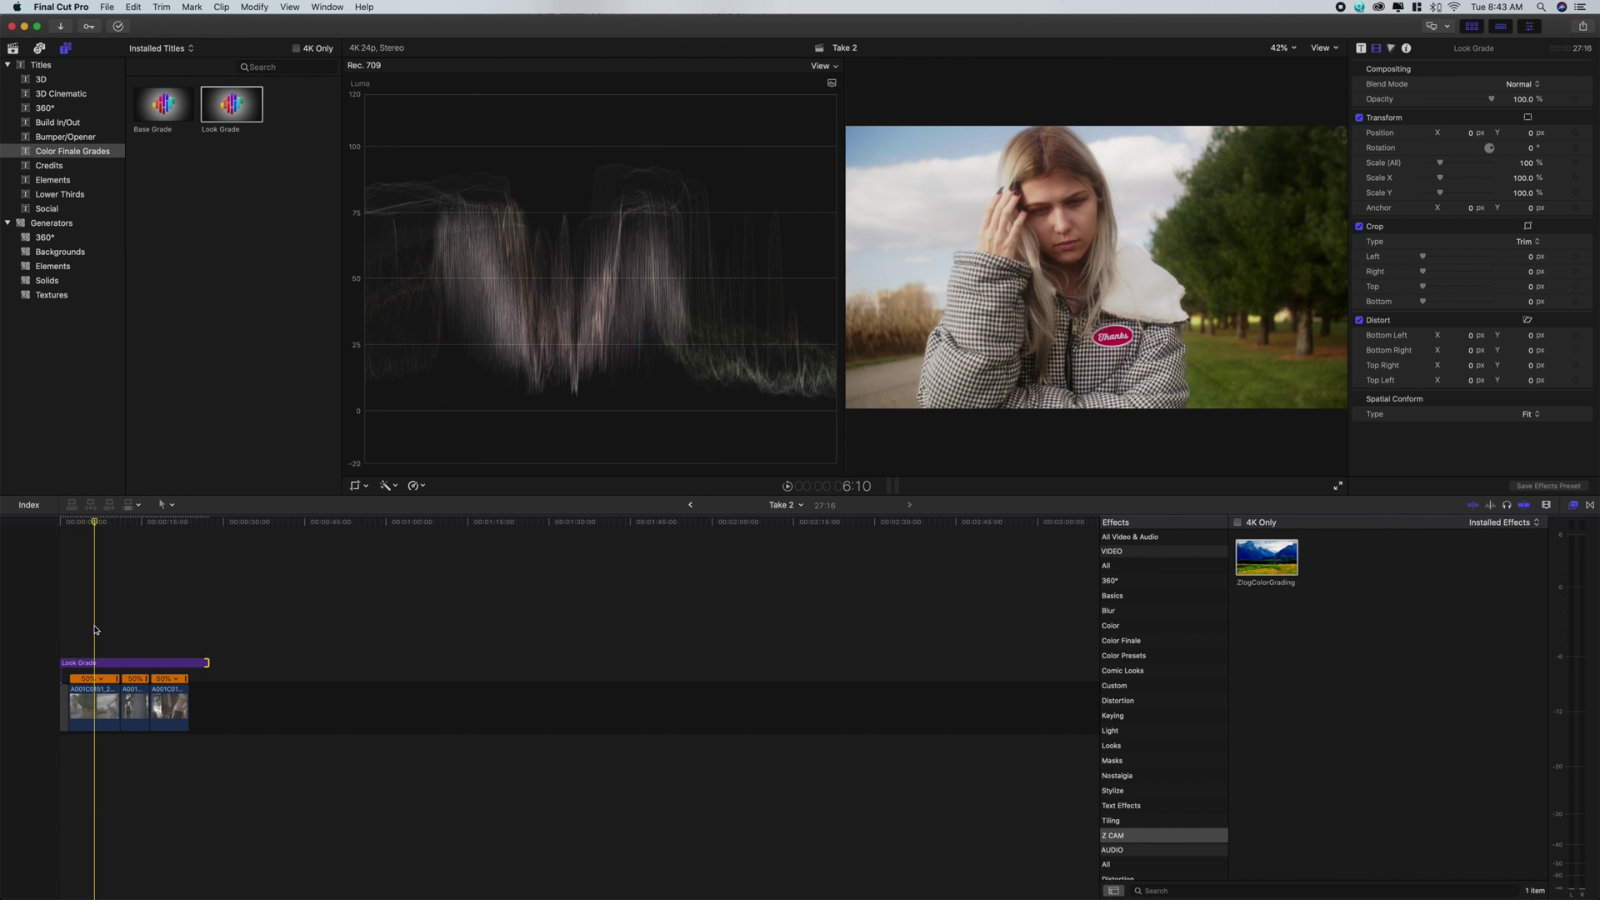
click(96, 662)
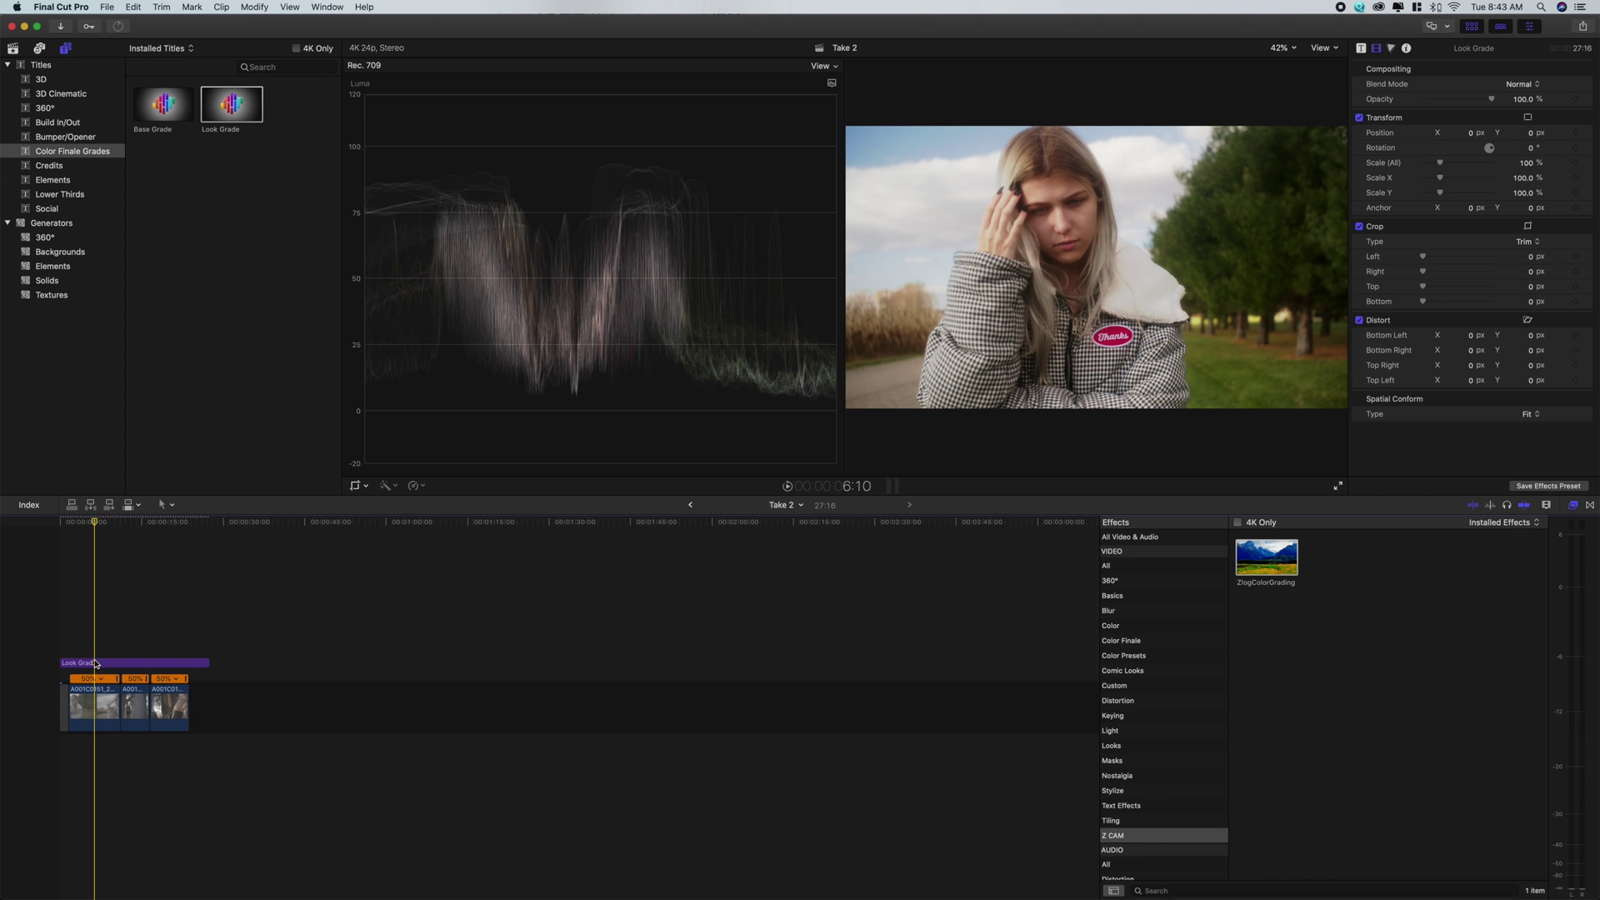
click(96, 664)
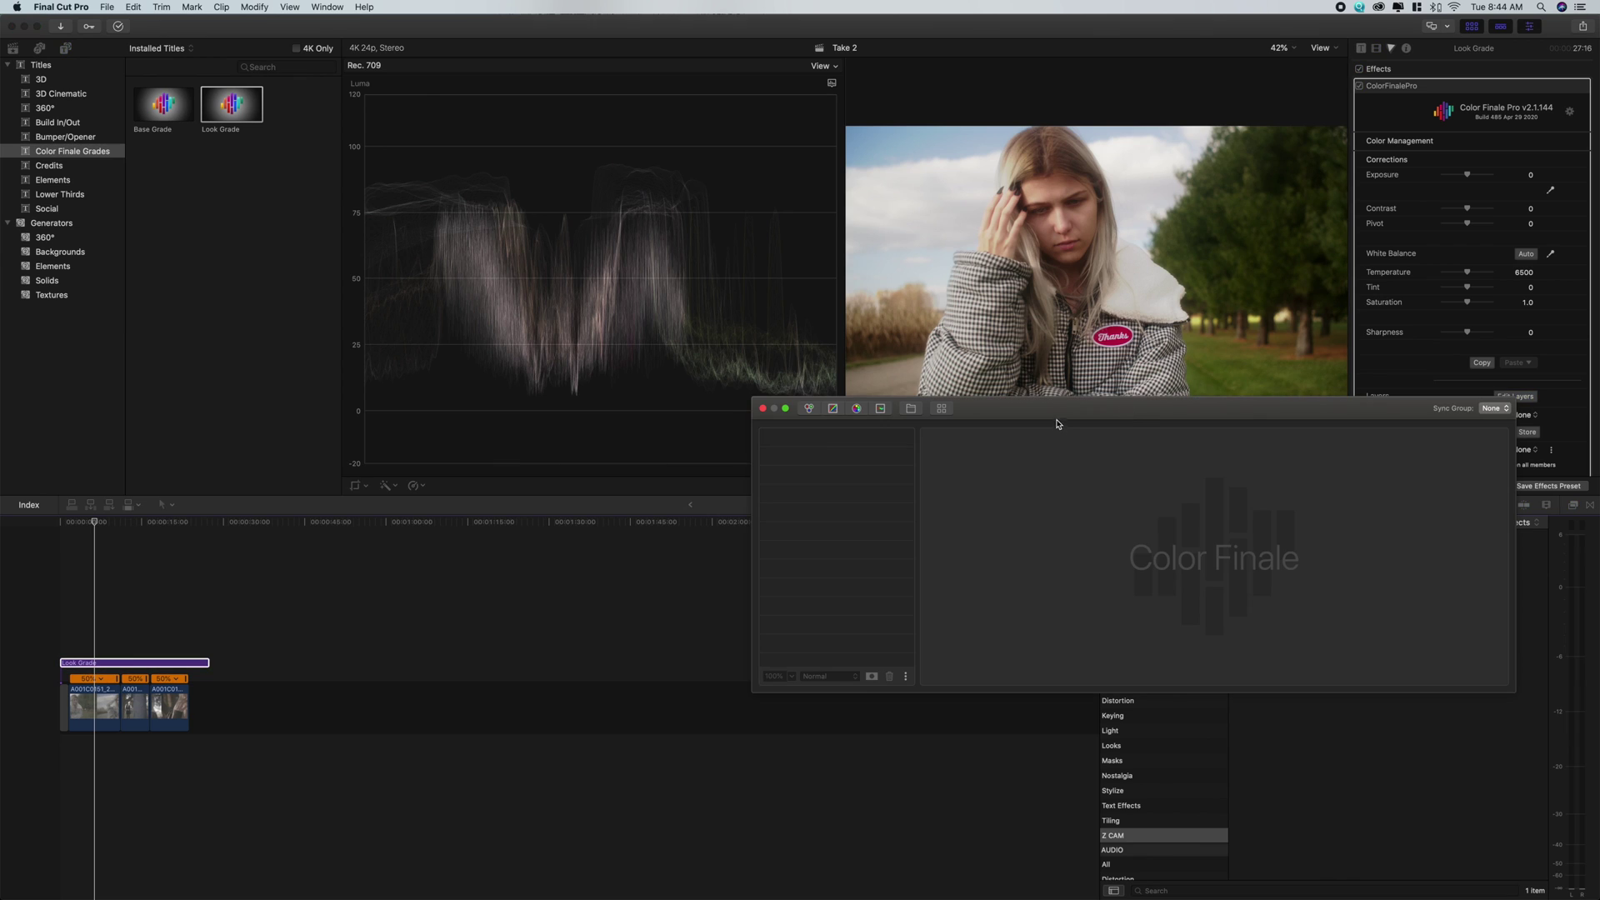
Step: Insert the SW-Amber LUT into the Look Grade from the recent Color Finale LUTs, keeping the viewer image unobstructed
drag(1057, 424, 961, 405)
click(830, 463)
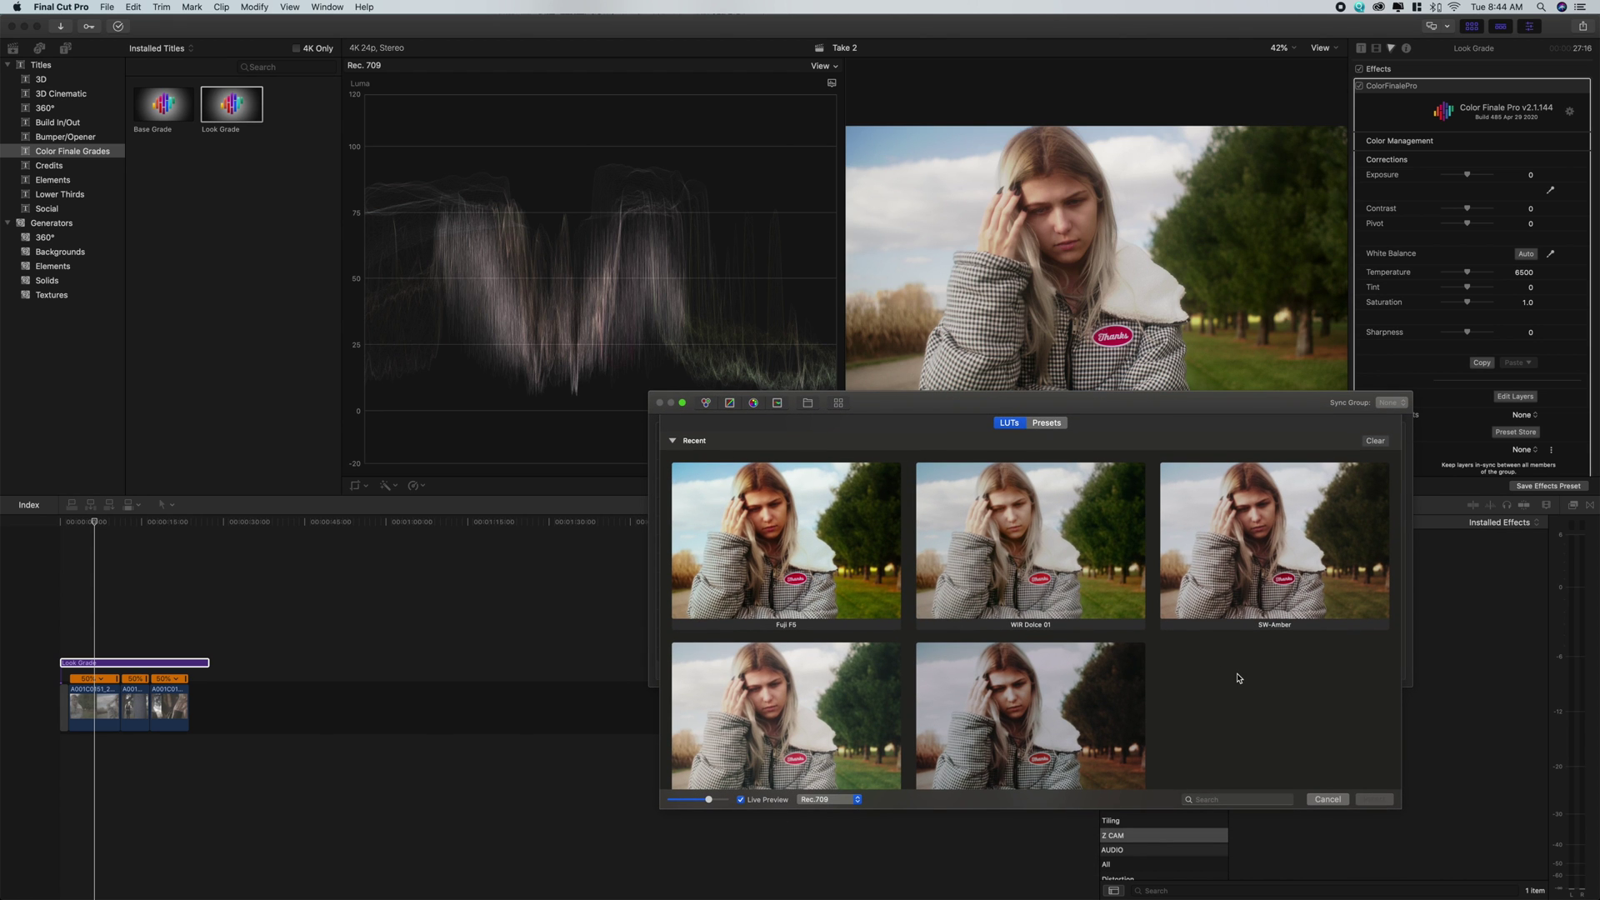
scroll(1239, 679, down, 1)
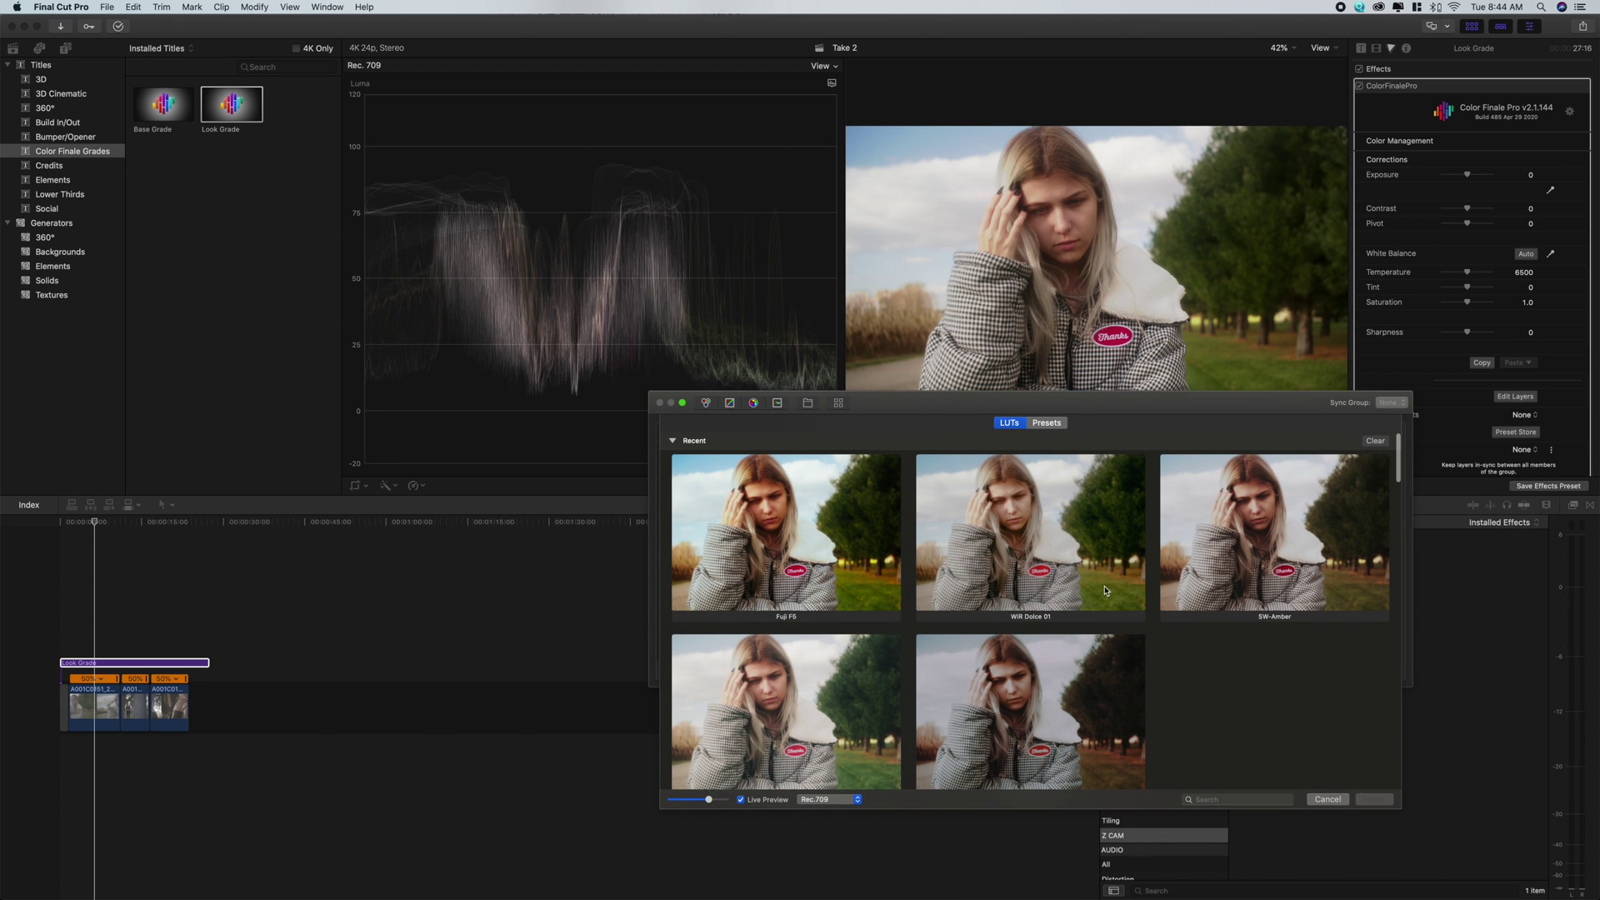
scroll(1217, 671, down, 1)
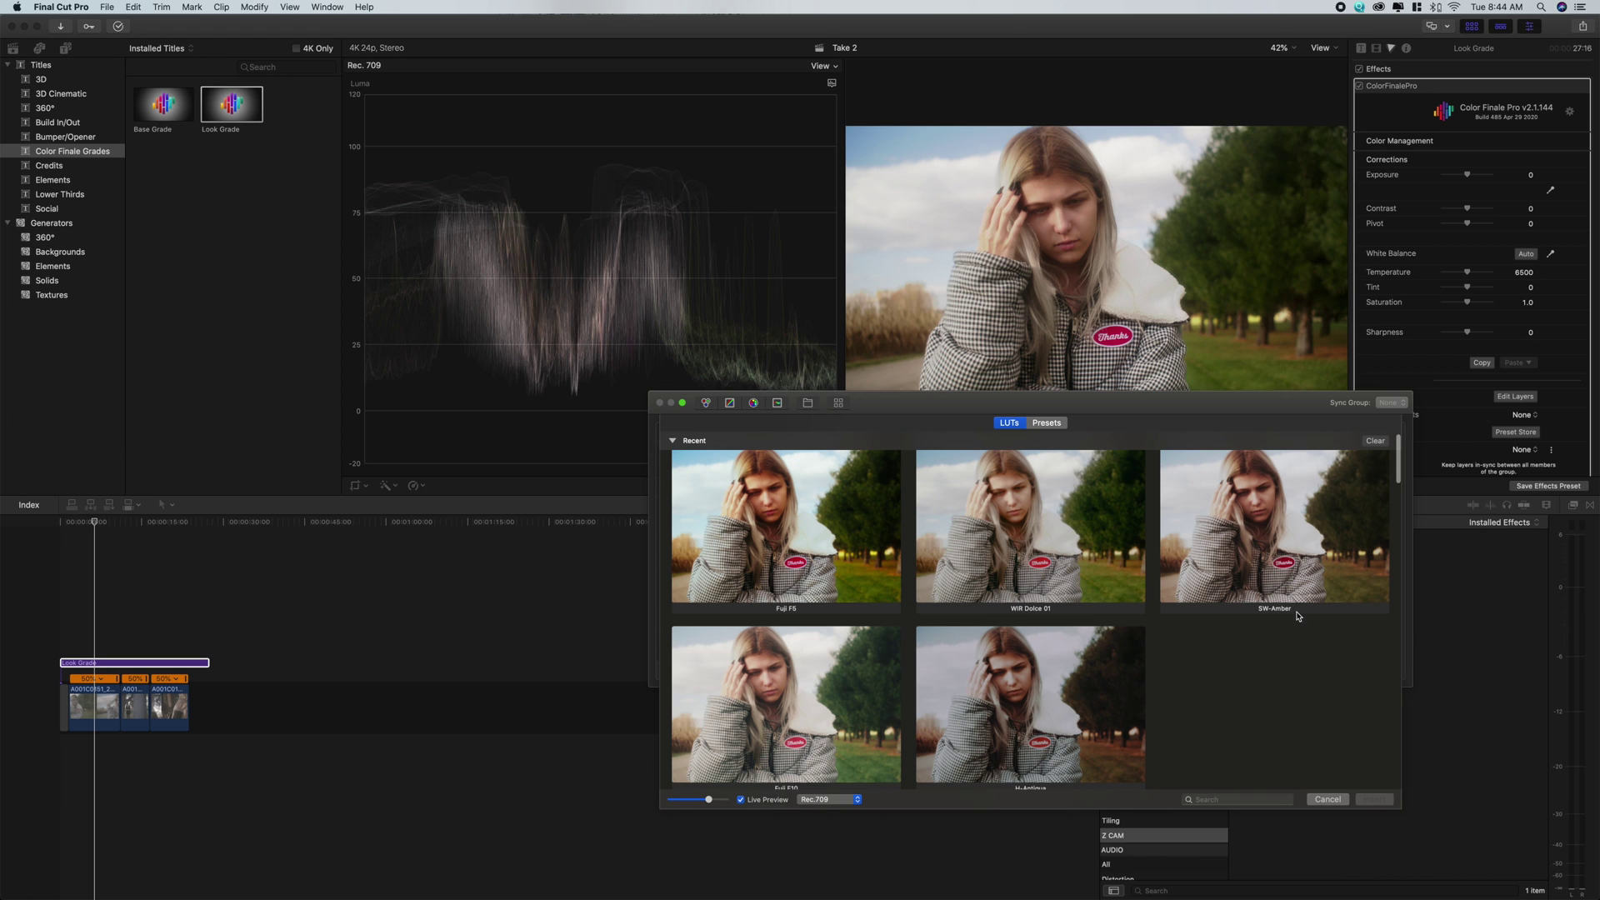
scroll(1301, 643, up, 2)
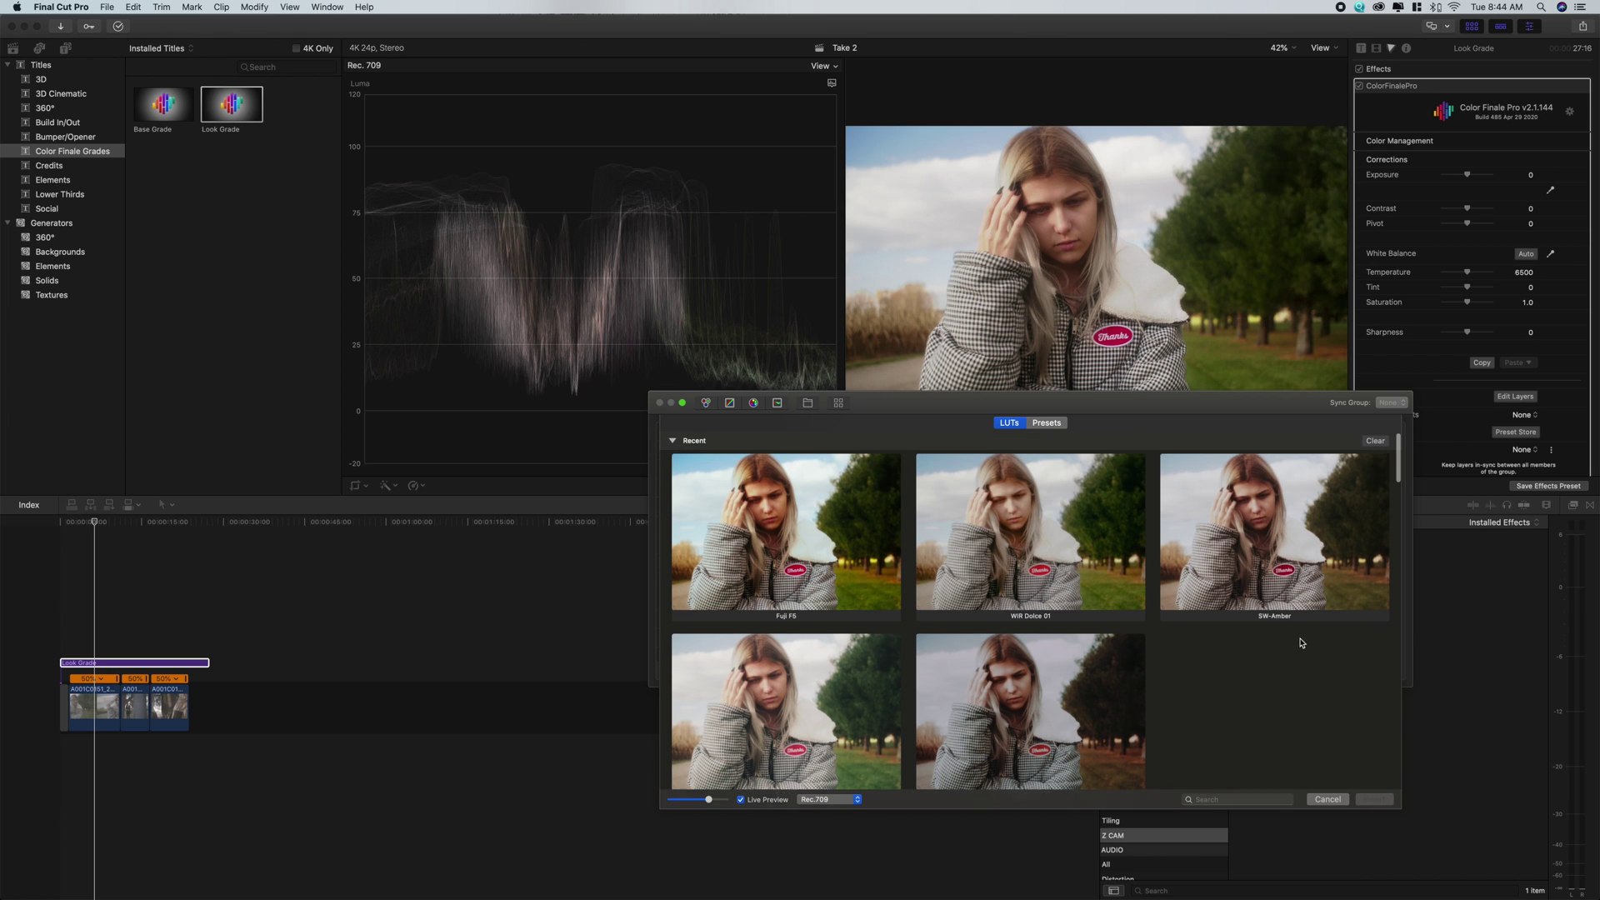
click(1281, 569)
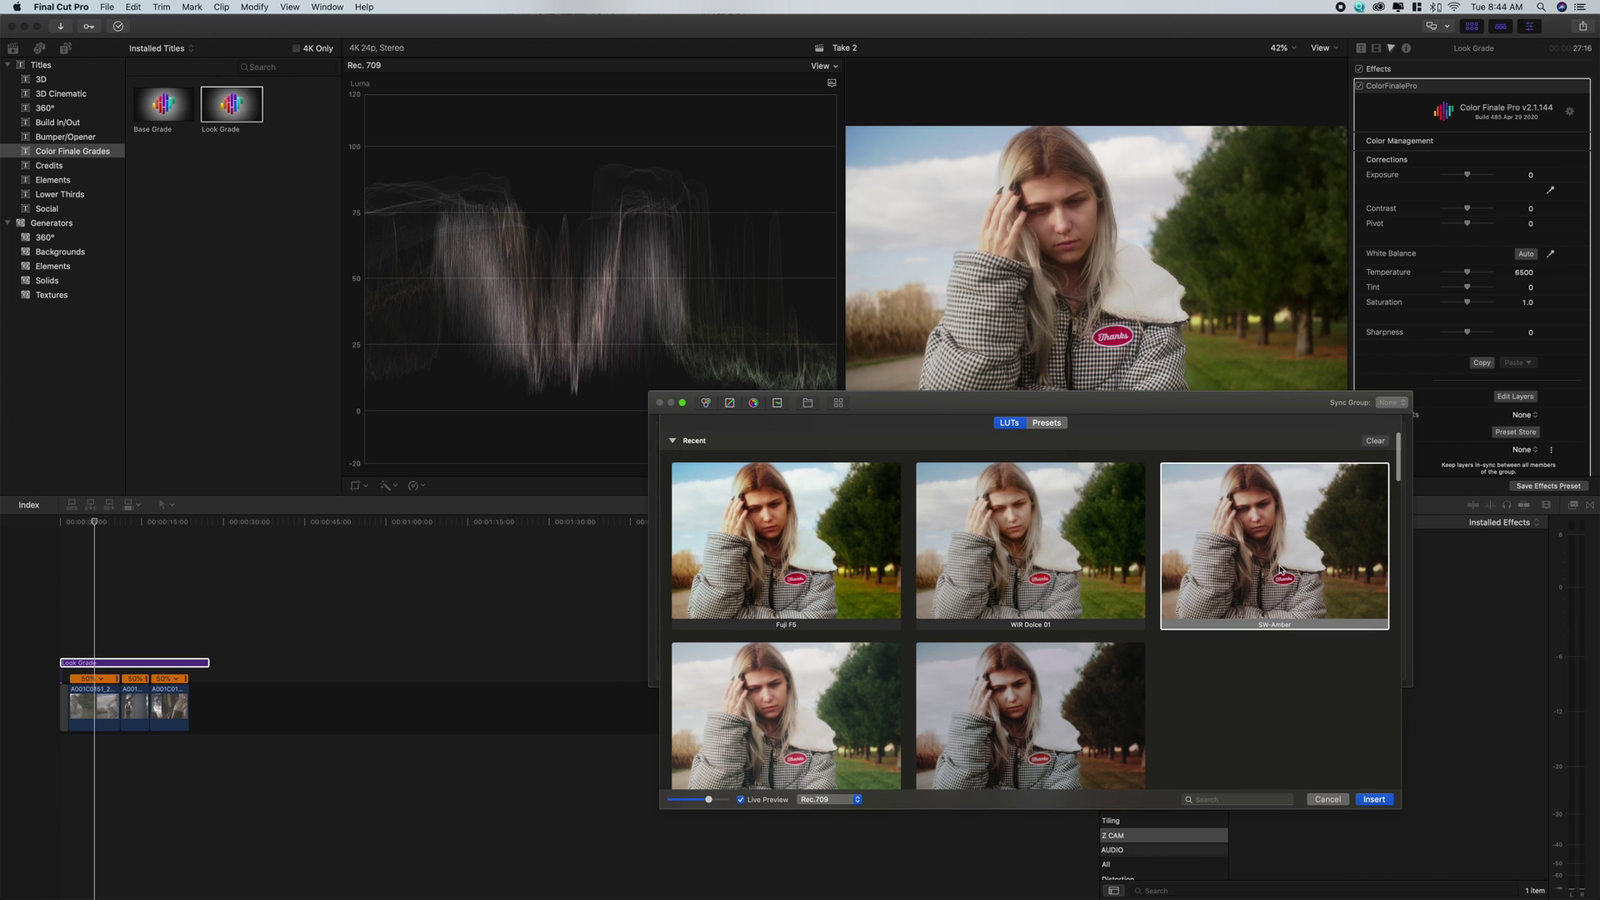
click(1373, 800)
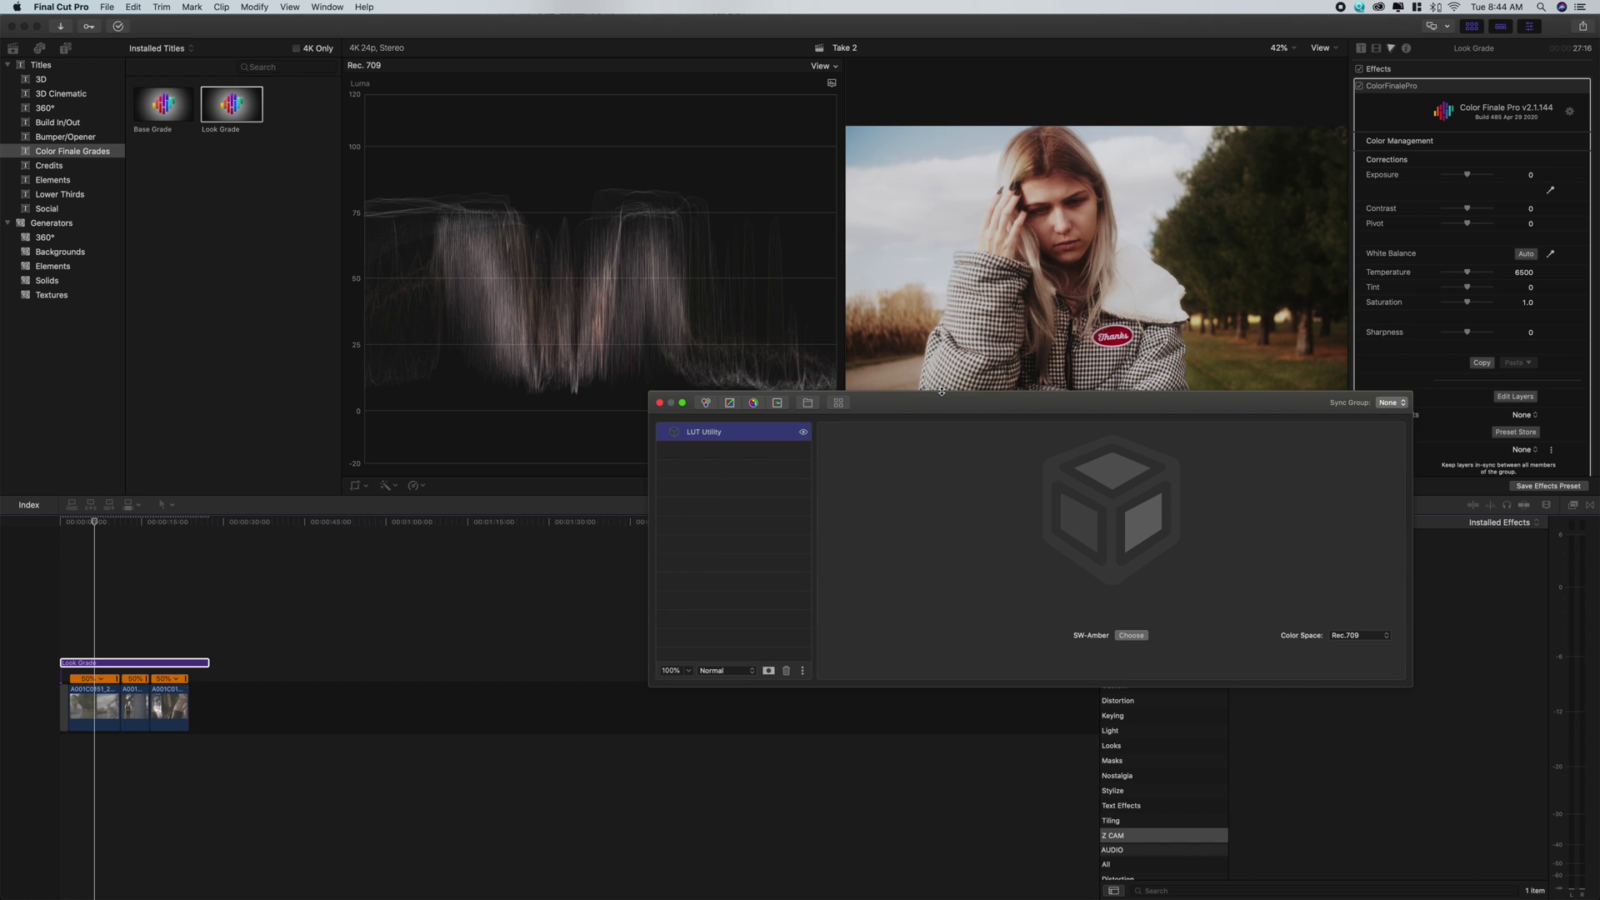
drag(942, 403, 956, 533)
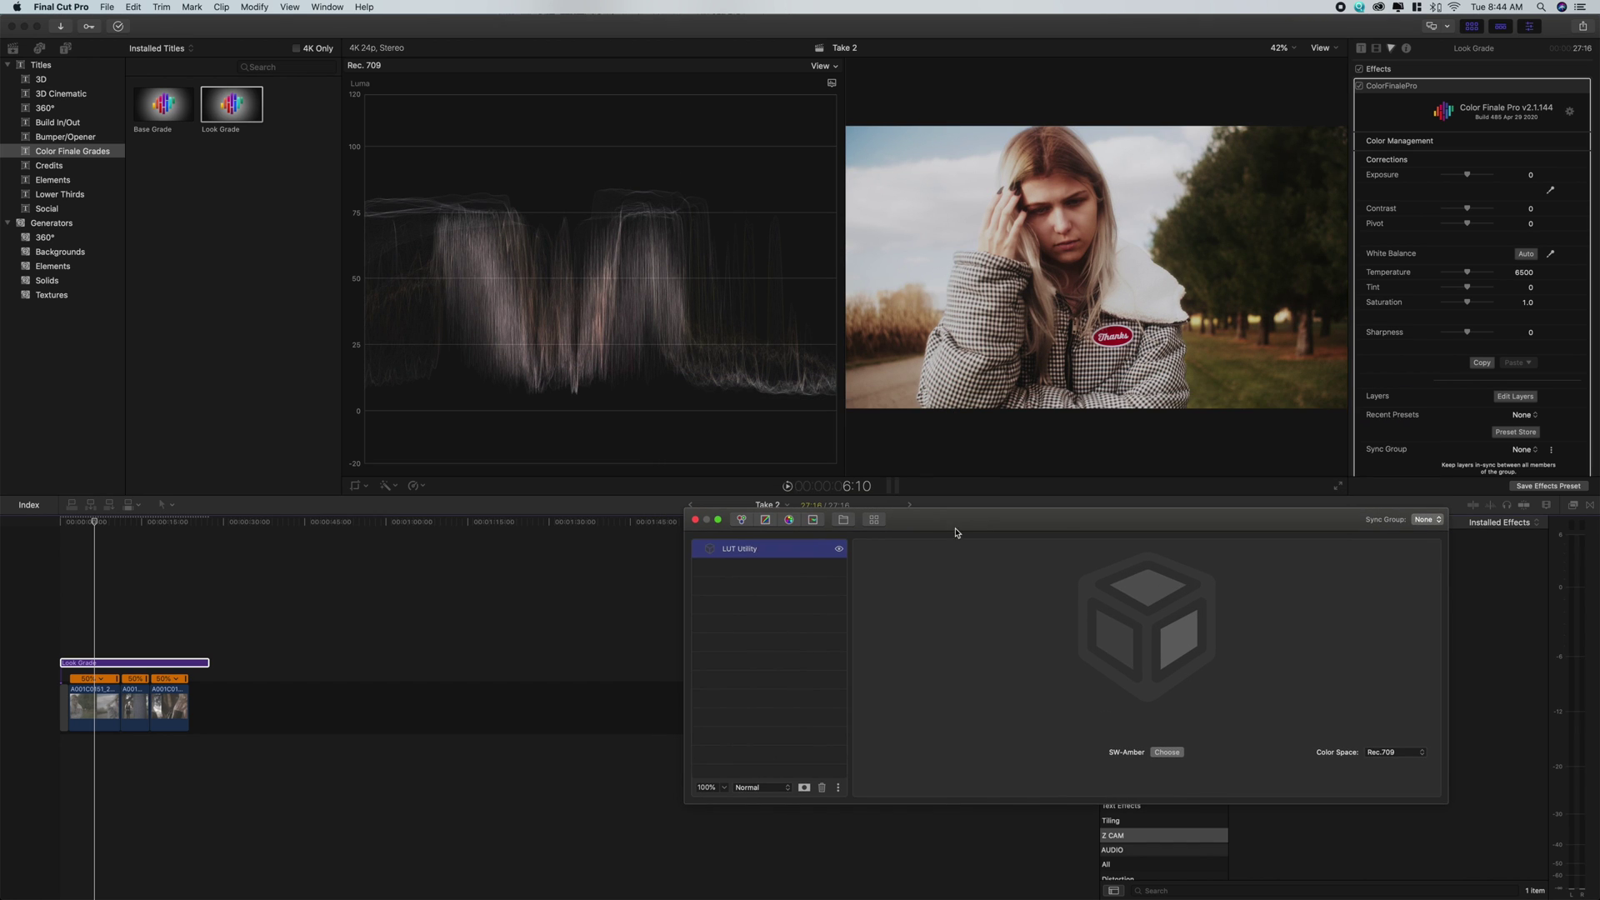
Step: Compare the image with and without the SW-Amber LUT layer at full opacity
click(839, 550)
click(839, 549)
click(840, 550)
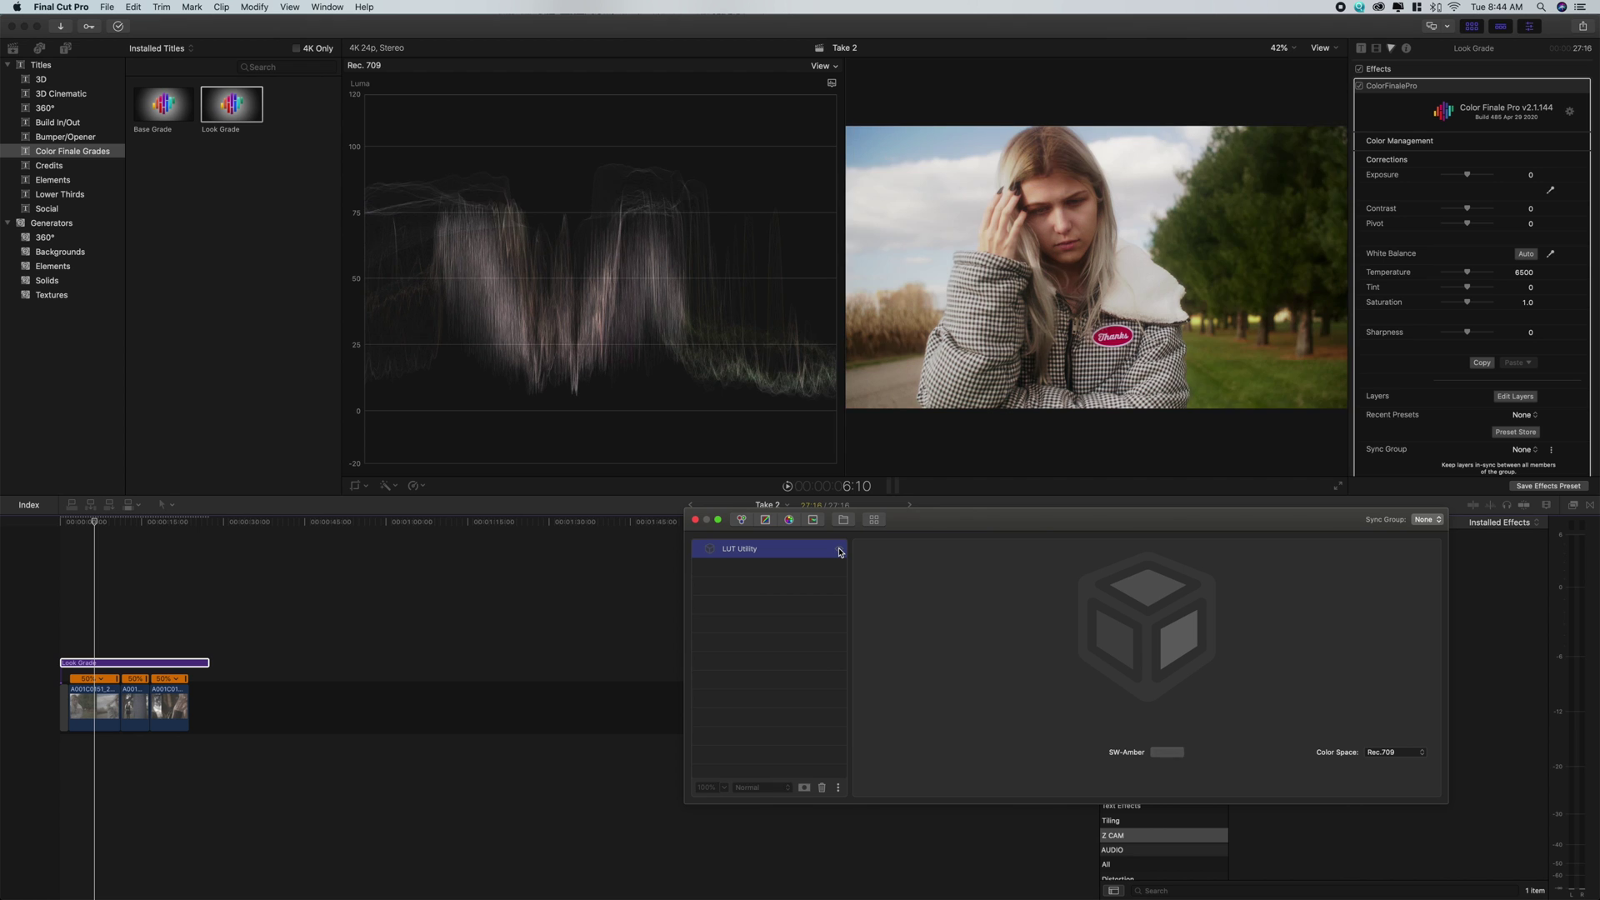
click(839, 549)
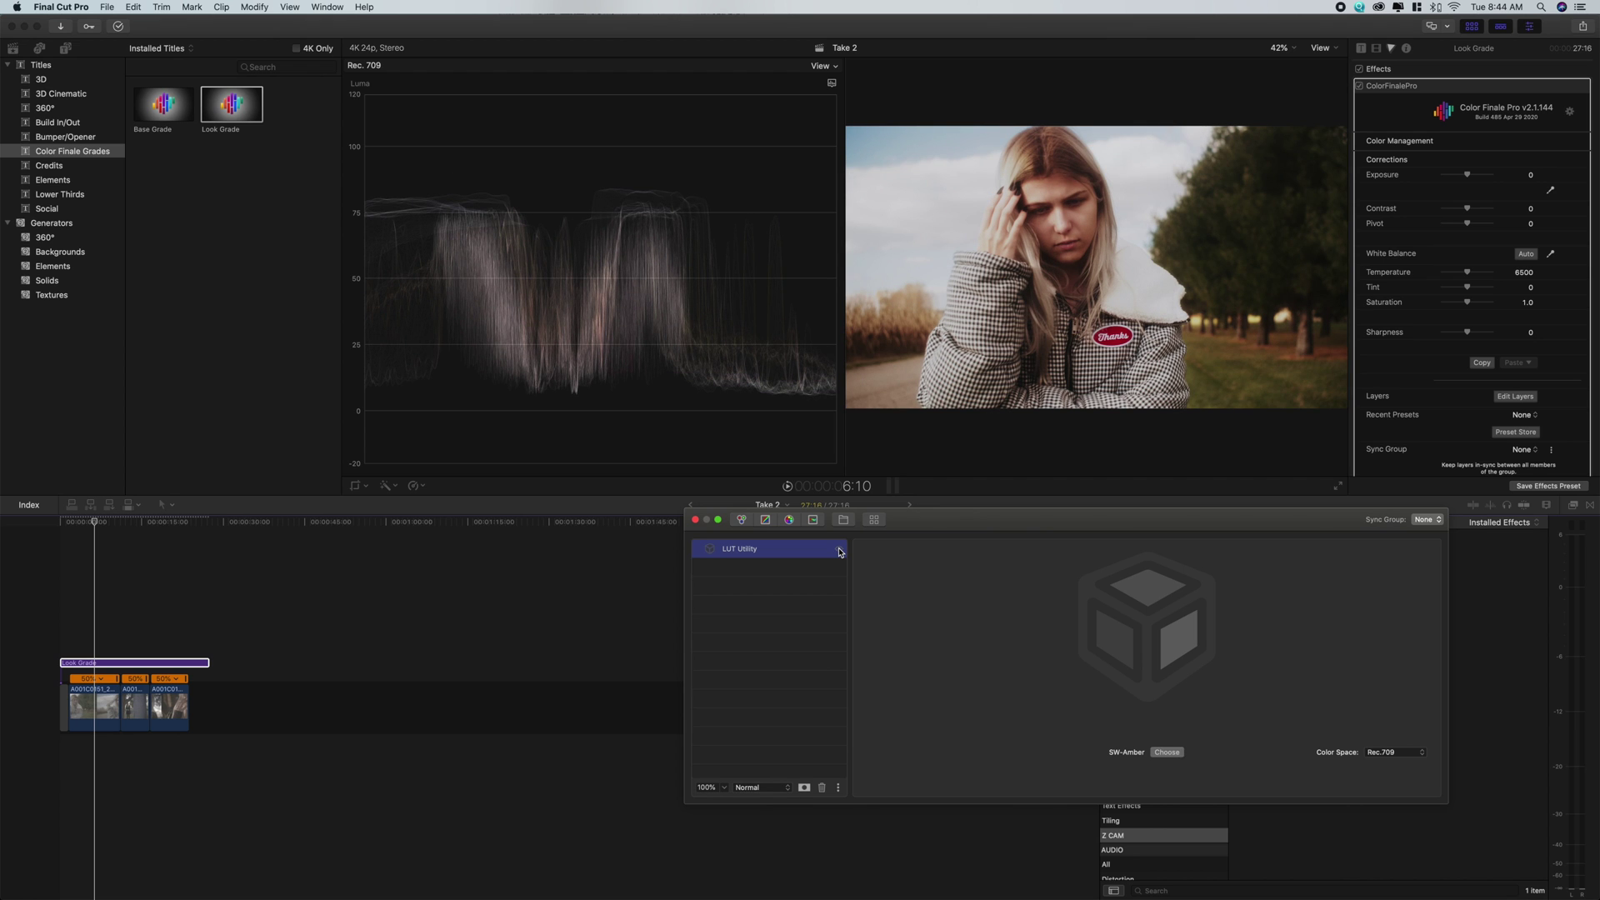
click(839, 549)
click(839, 549)
Step: Reduce the SW-Amber LUT layer's opacity to 61% and compare the image with and without it
click(722, 789)
drag(722, 799, 697, 801)
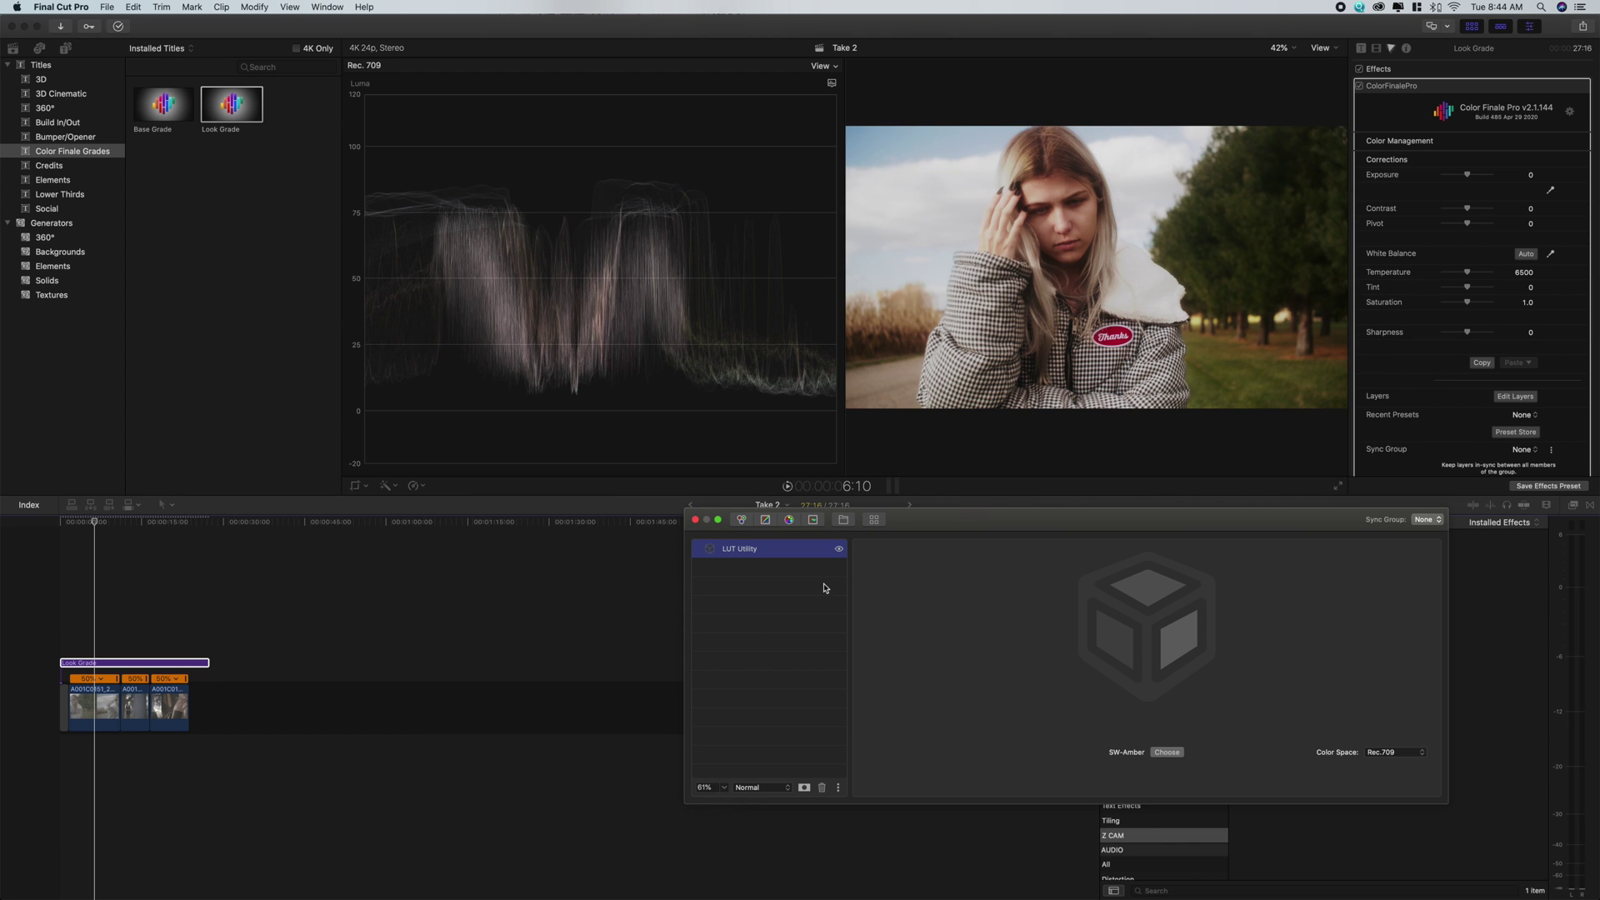
click(840, 549)
click(839, 549)
click(839, 550)
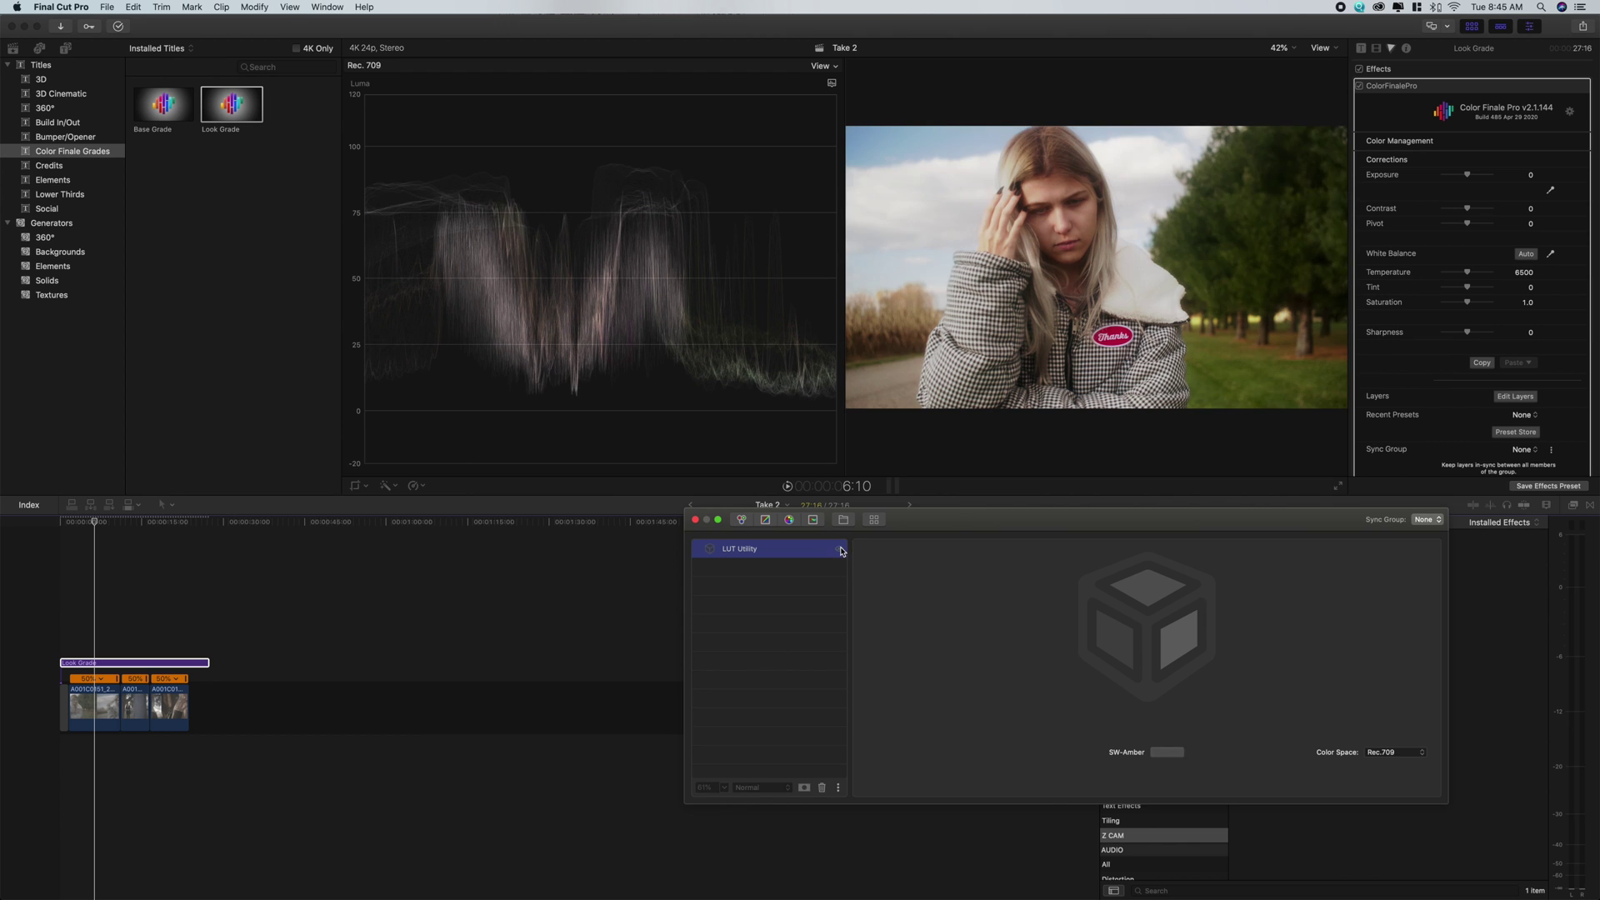
click(839, 549)
Step: Replace the SW-Amber LUT layer with the Fuji F5 LUT at 46% opacity and compare the image with and without it
key(BackSpace)
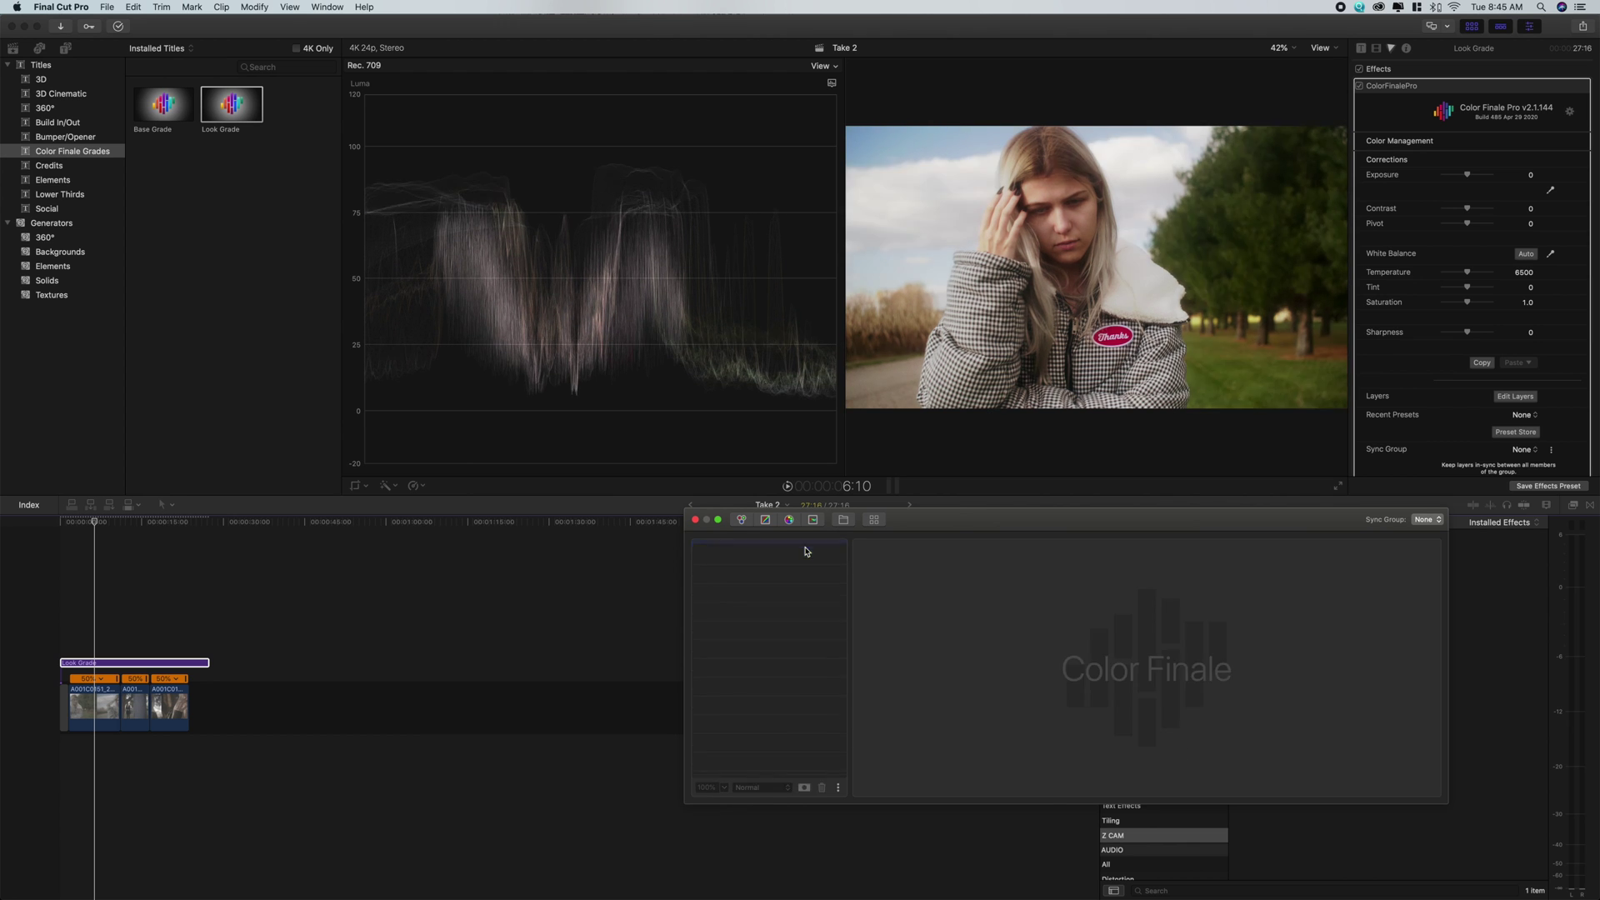
click(872, 519)
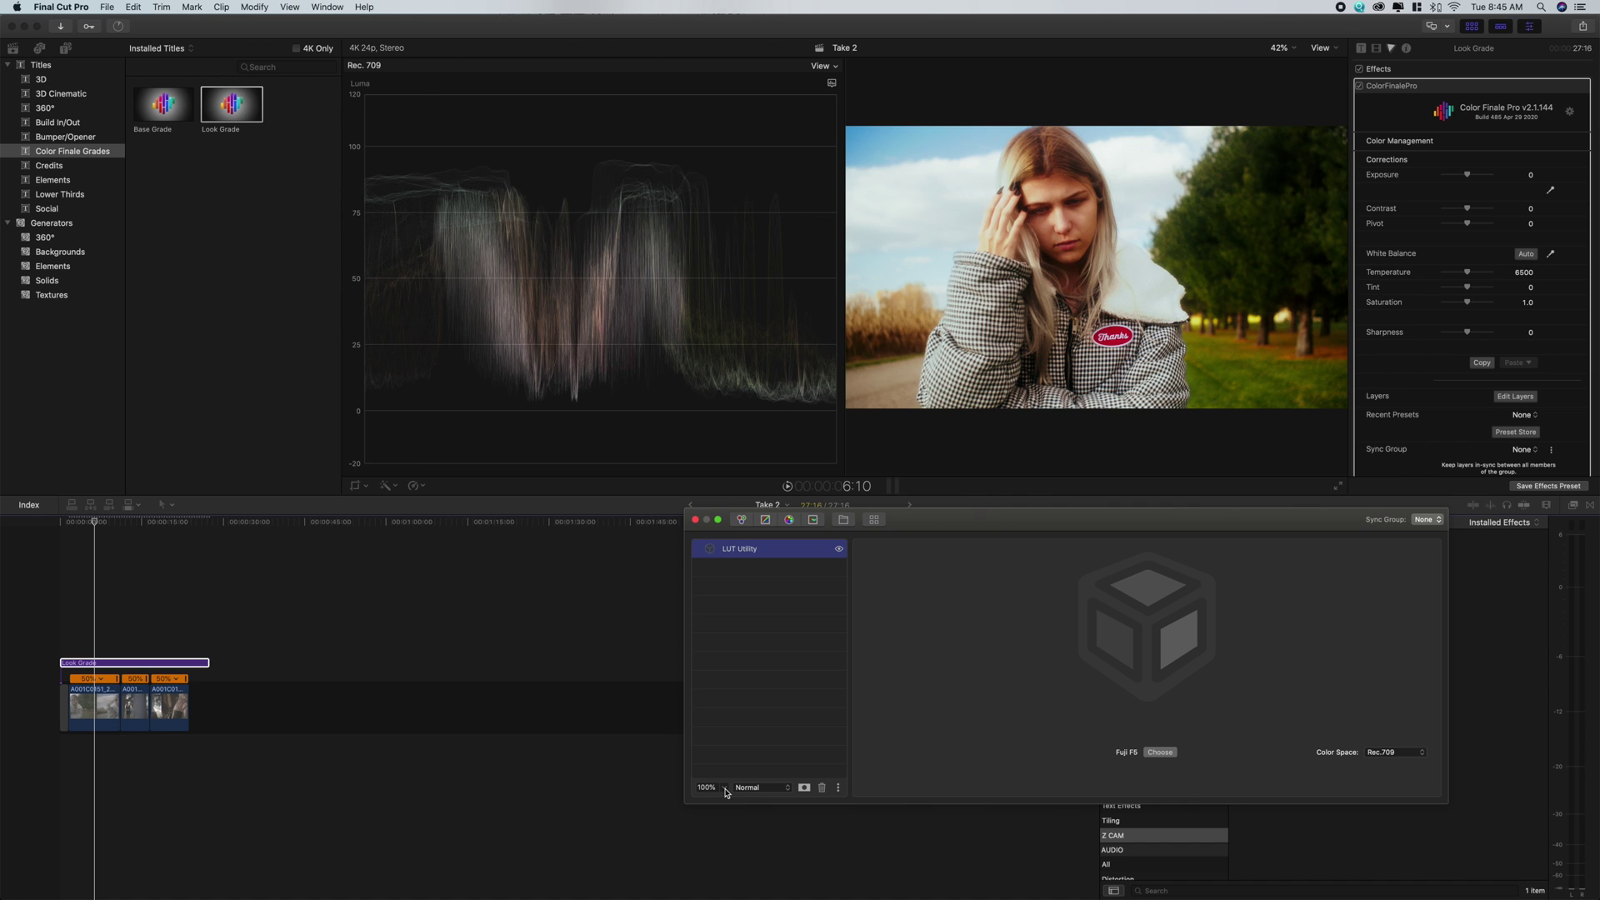
click(725, 789)
drag(680, 805, 737, 805)
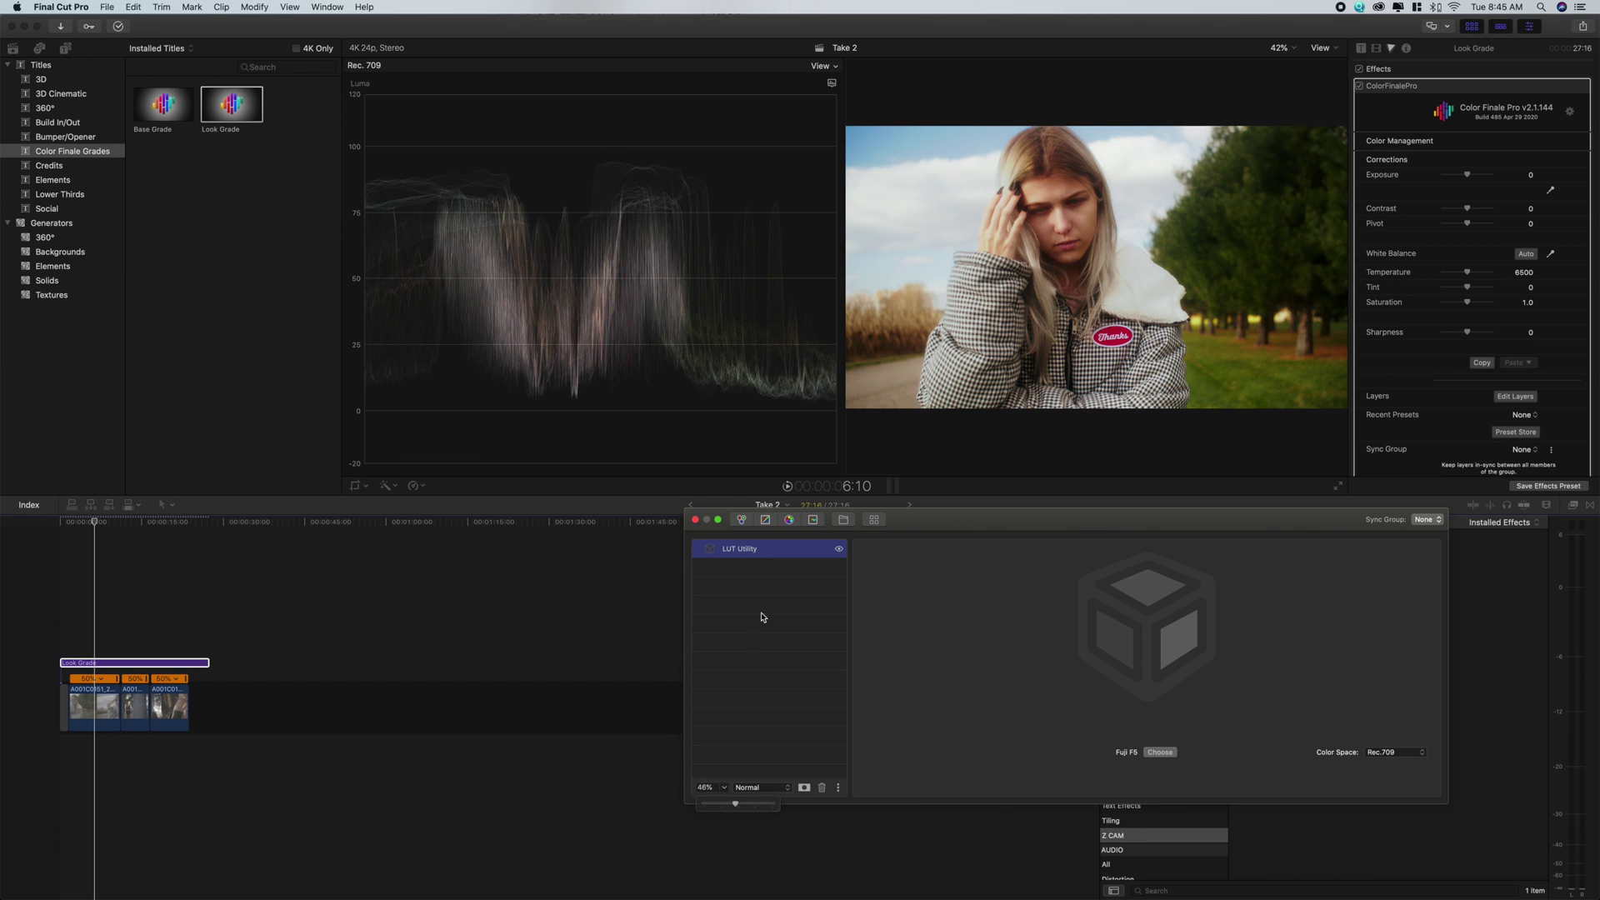
click(843, 552)
click(841, 551)
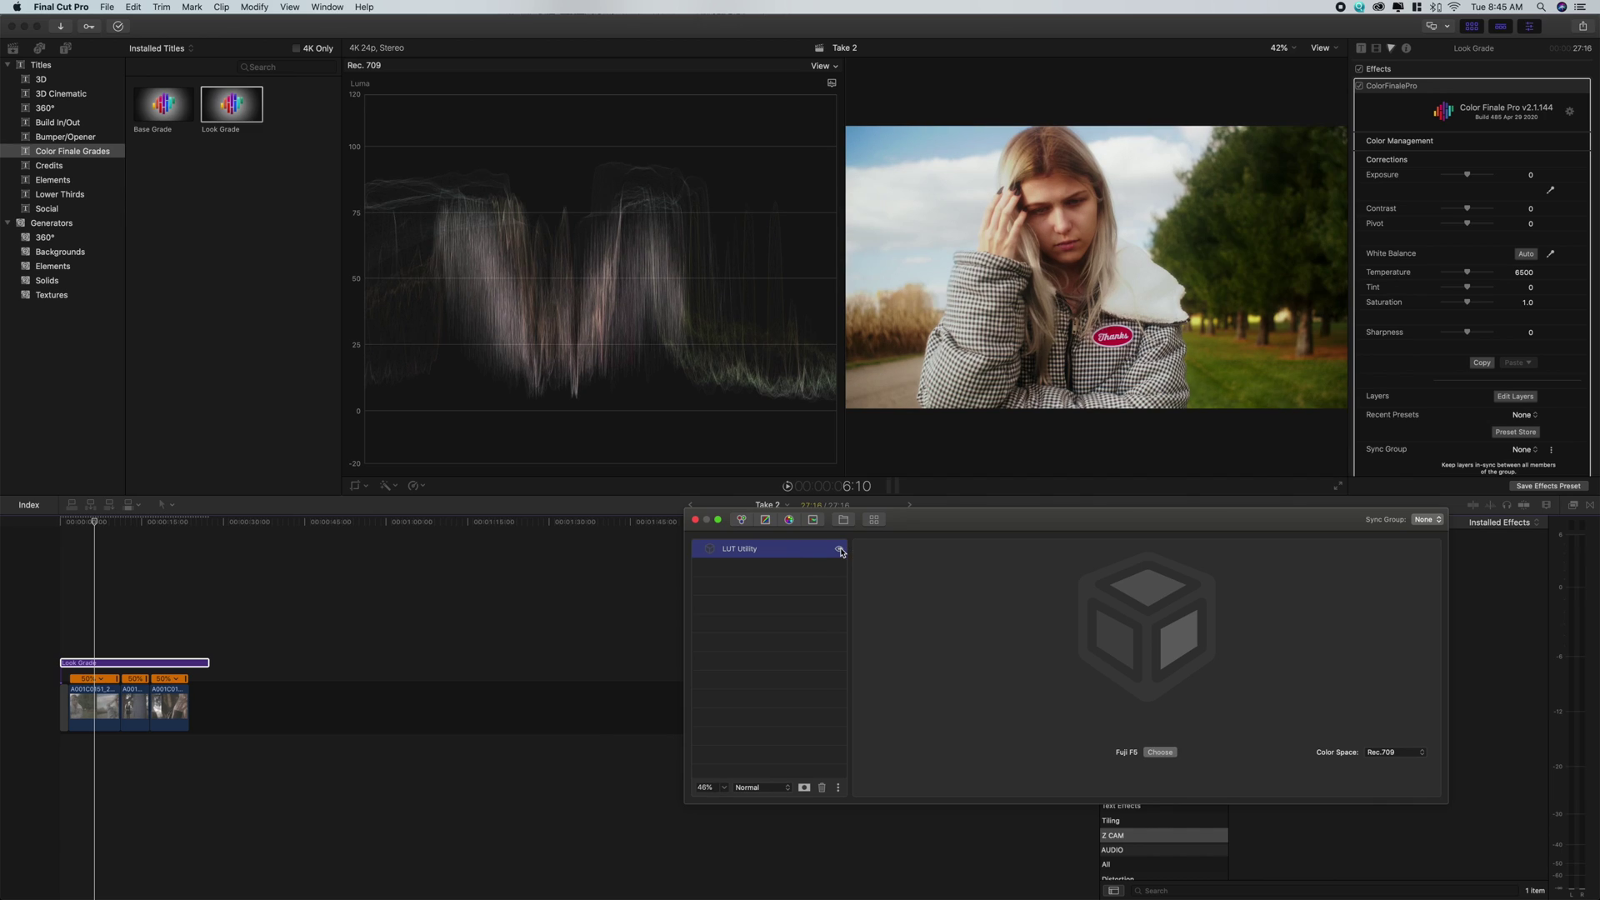